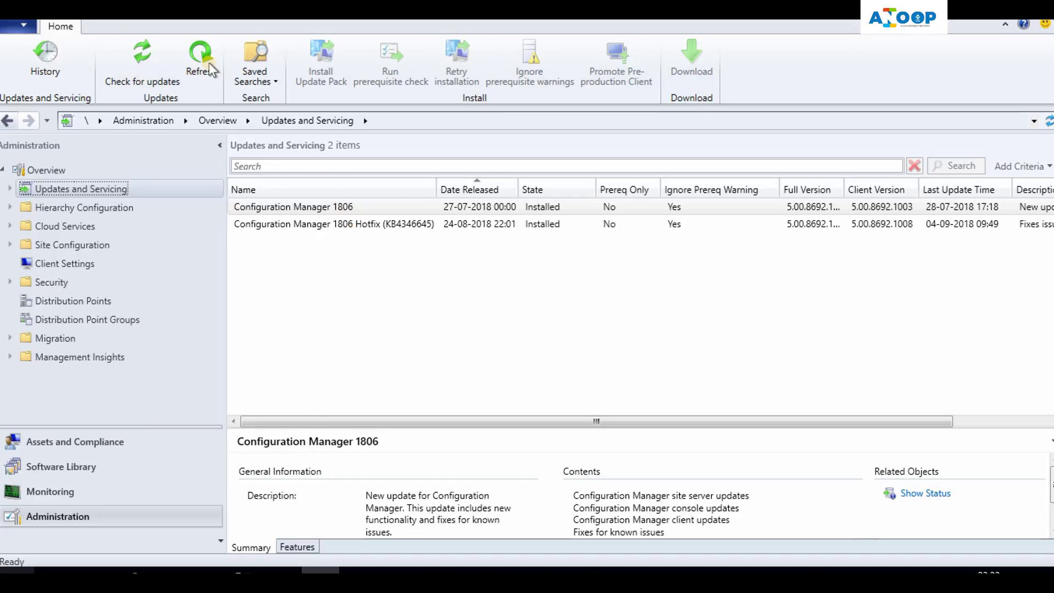
# Check the service connection point's mode under Servers and Site System Roles, and close its properties without changes.
pyautogui.click(11, 245)
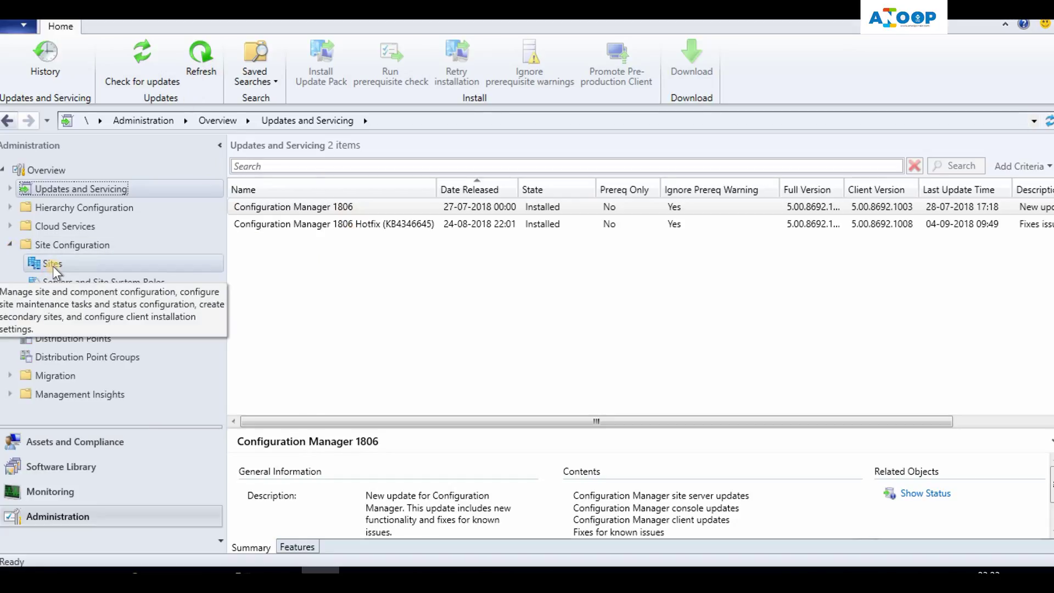
pyautogui.click(60, 282)
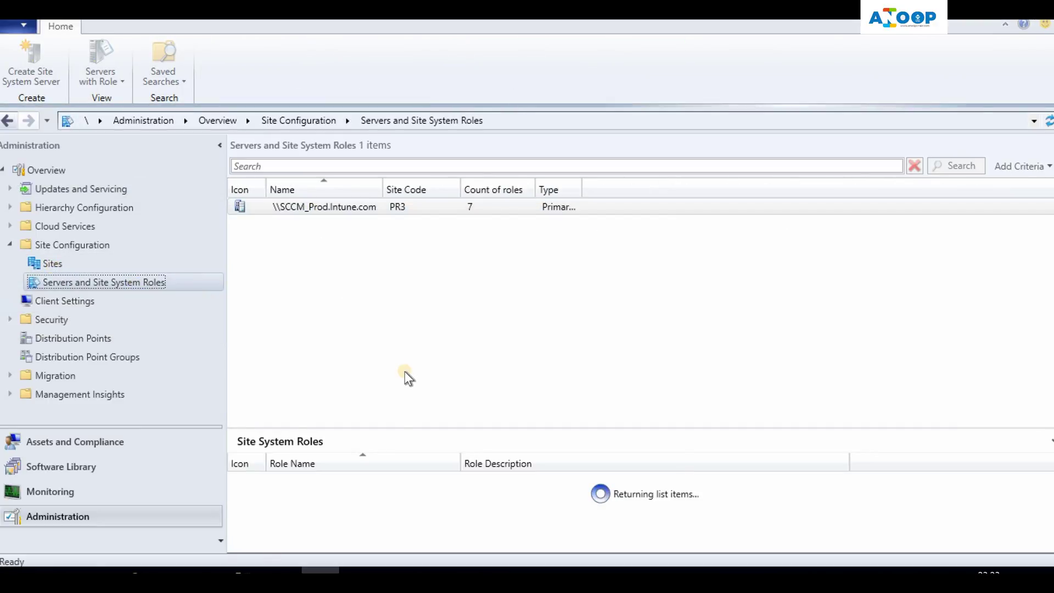
pyautogui.click(338, 372)
pyautogui.doubleClick(338, 371)
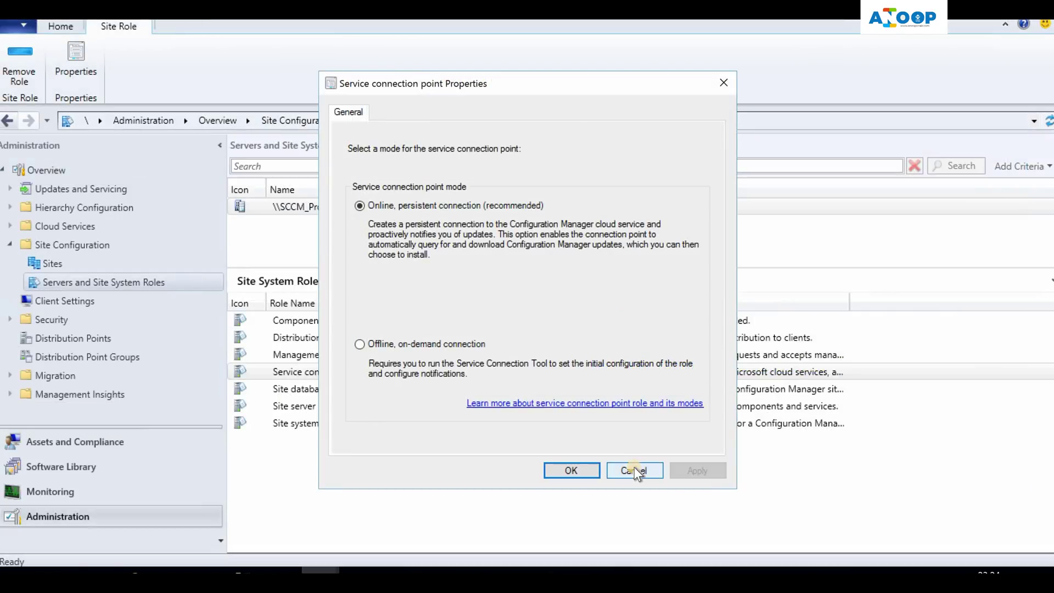
pyautogui.click(859, 475)
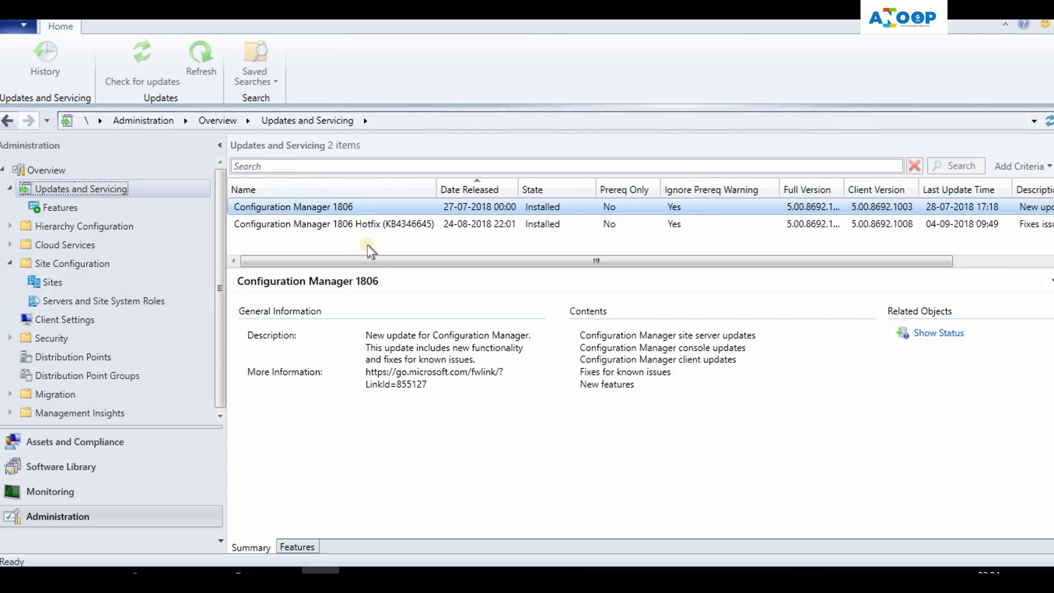
# Enlarge the update list area above the details pane in Updates and Servicing.
pyautogui.moveTo(373, 263); pyautogui.dragTo(364, 315)
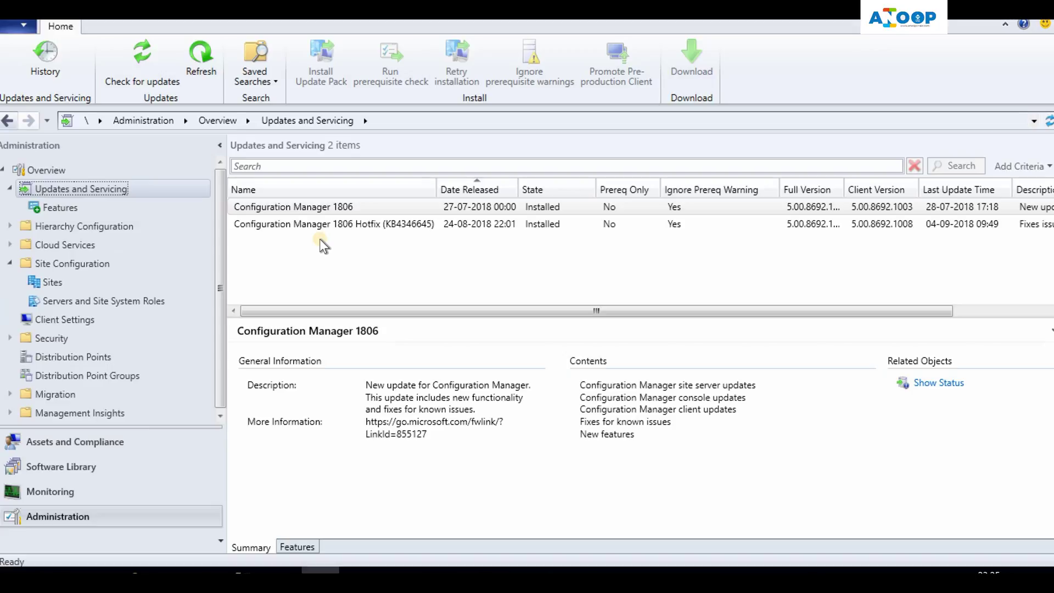
pyautogui.moveTo(325, 311); pyautogui.dragTo(324, 333)
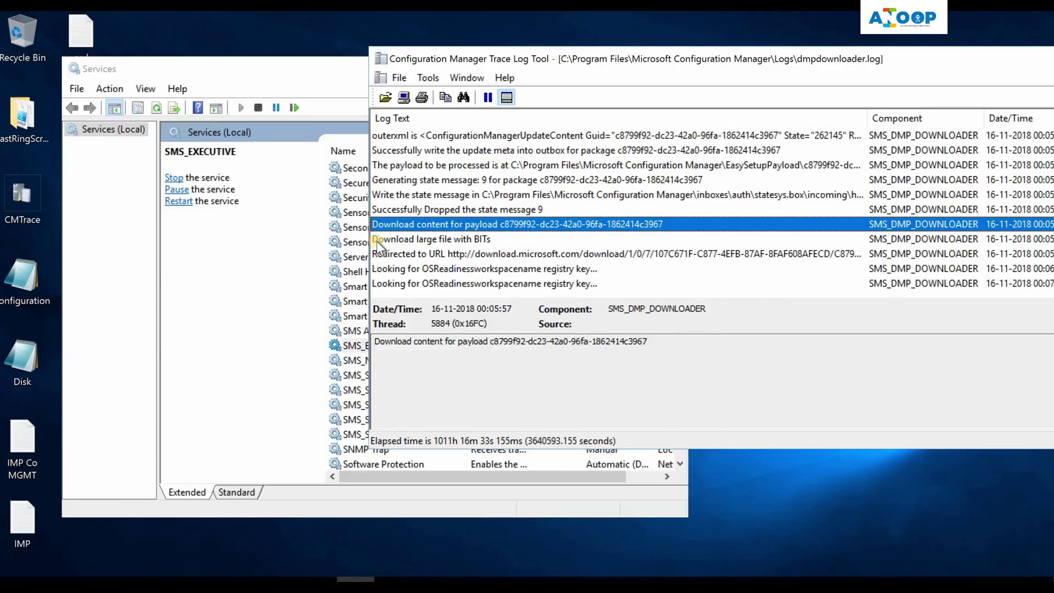
# Examine the dmpdownloader.log entries about the update package's state messages, hash check and payload download.
pyautogui.click(377, 242)
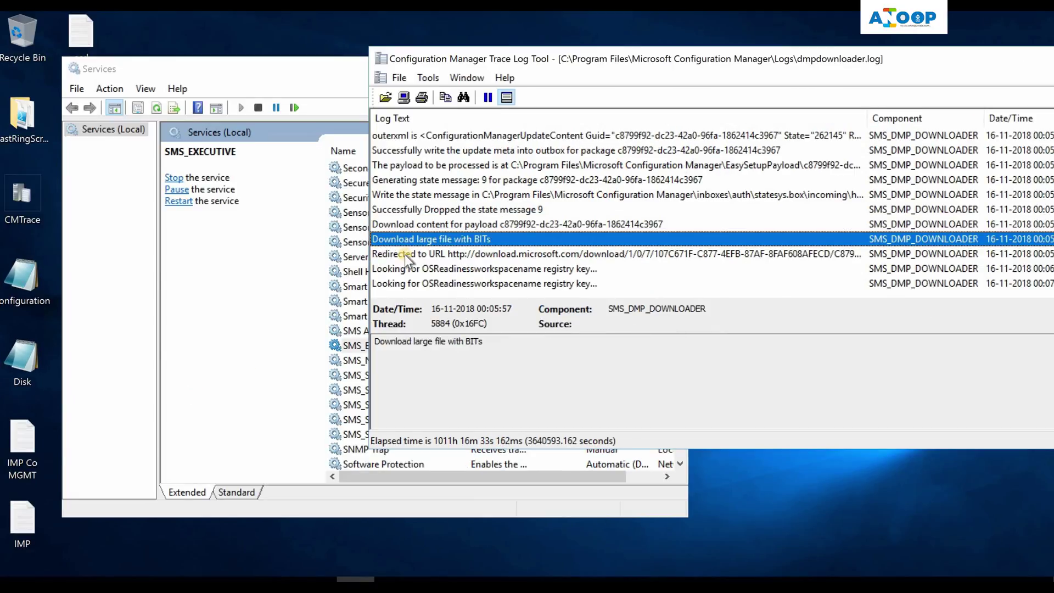
pyautogui.press('Up')
pyautogui.press('Up')
pyautogui.press('Up')
pyautogui.press('Up')
pyautogui.press('Up')
pyautogui.press('Up')
pyautogui.press('Up')
pyautogui.press('Up')
pyautogui.press('Up')
pyautogui.press('Up')
pyautogui.press('Up')
pyautogui.press('Up')
pyautogui.press('Up')
pyautogui.press('Up')
pyautogui.press('Up')
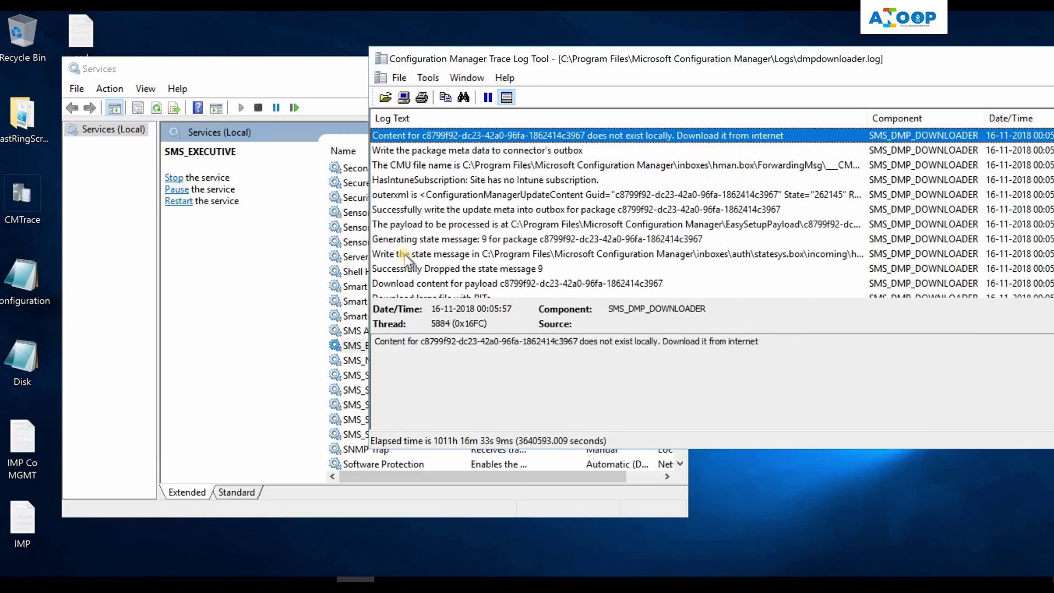
pyautogui.press('Up')
pyautogui.press('Up')
pyautogui.press('Up')
pyautogui.press('Up')
pyautogui.press('Up')
pyautogui.press('Up')
pyautogui.press('Up')
pyautogui.press('Up')
pyautogui.press('Up')
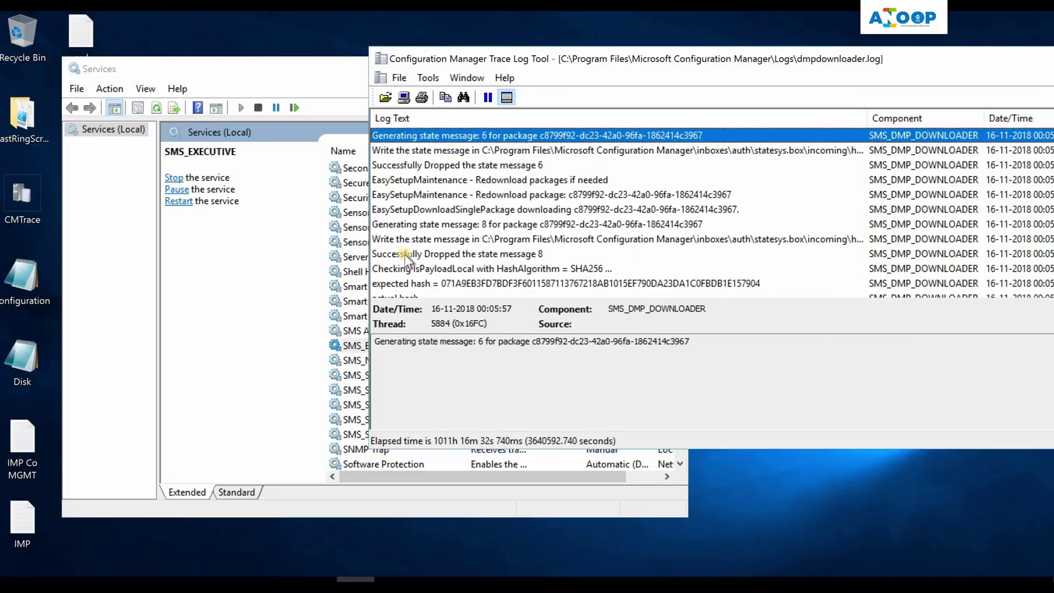
pyautogui.press('Down')
pyautogui.press('Down')
pyautogui.press('Down')
pyautogui.press('Down')
pyautogui.press('Down')
pyautogui.press('Down')
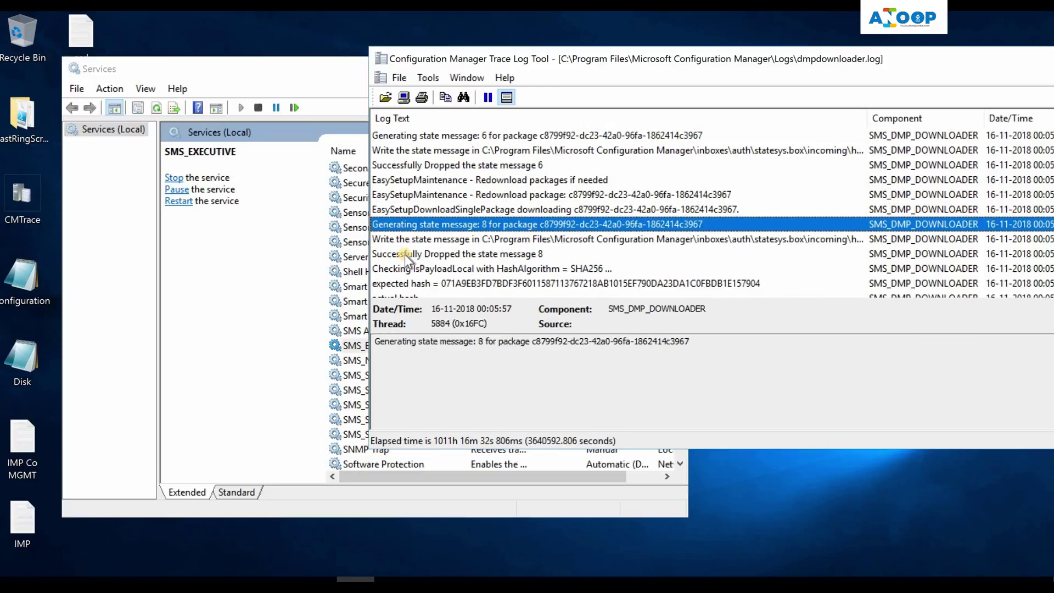
pyautogui.press('Down')
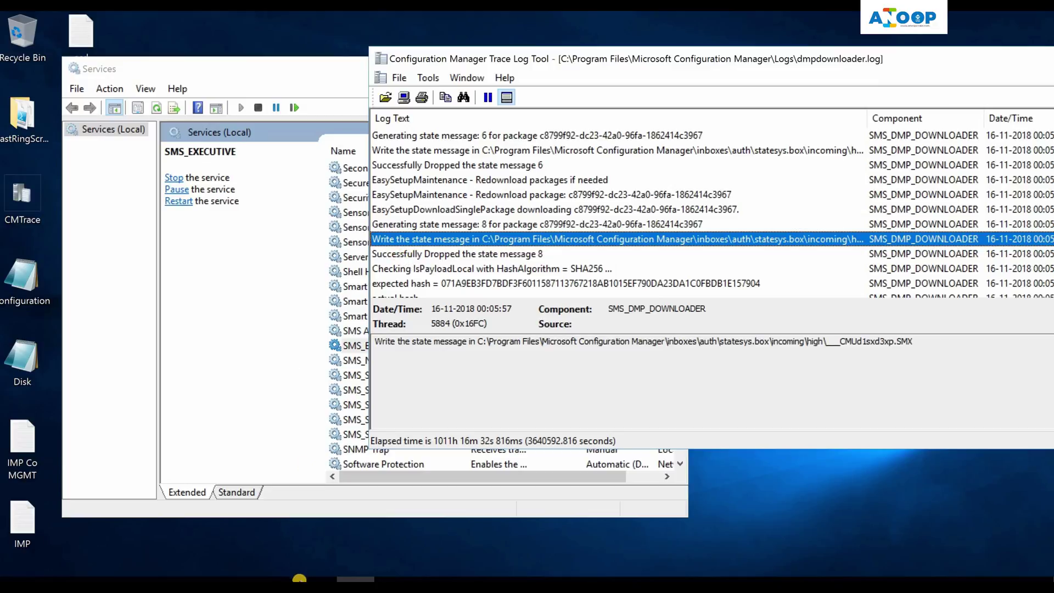
# Switch to the Configuration Manager console and refresh the Updates and Servicing list.
pyautogui.moveTo(318, 579)
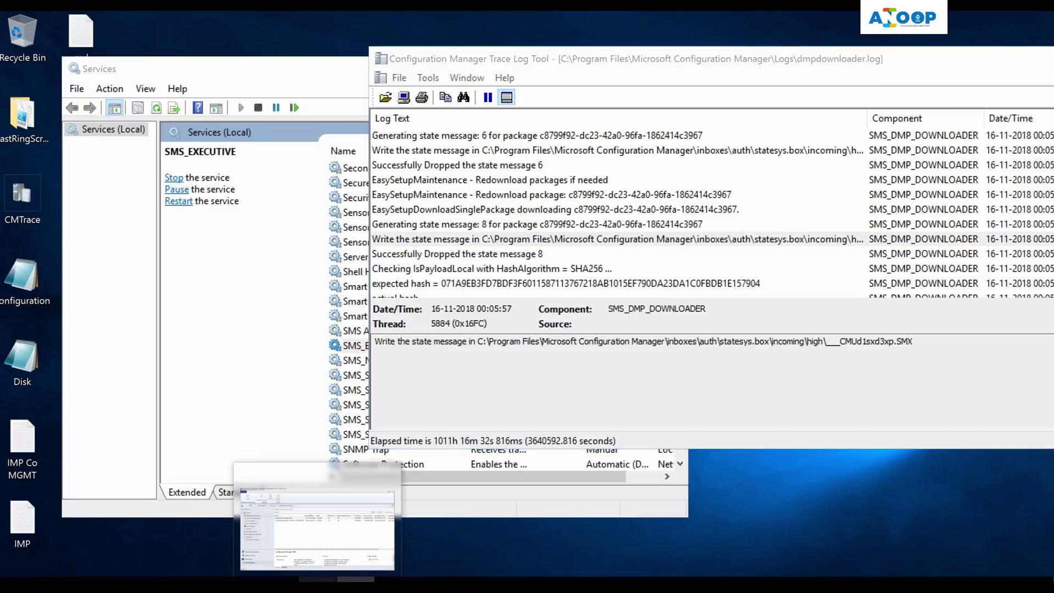
pyautogui.click(319, 522)
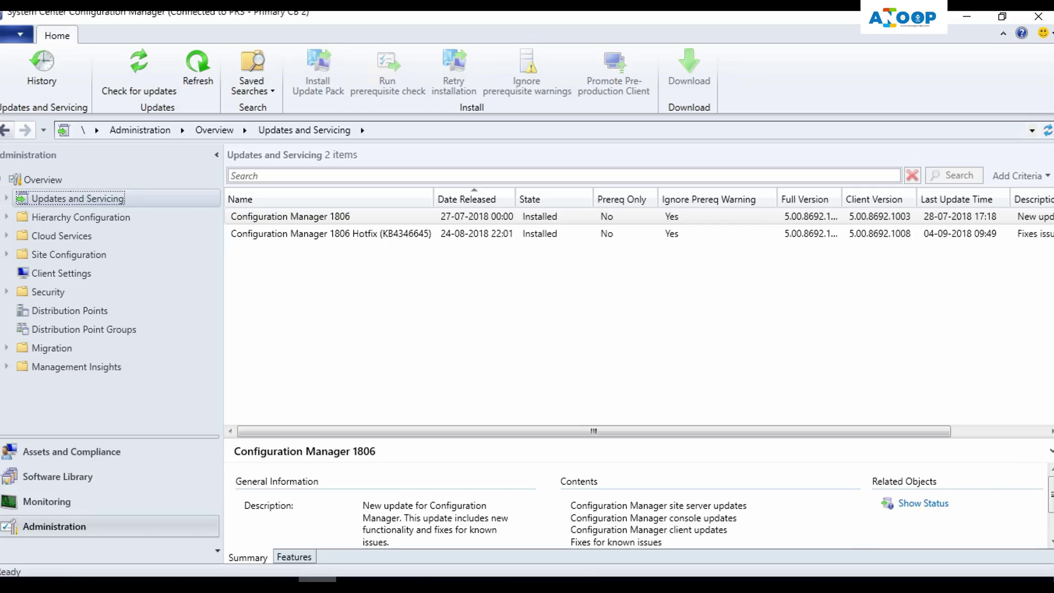
pyautogui.click(199, 70)
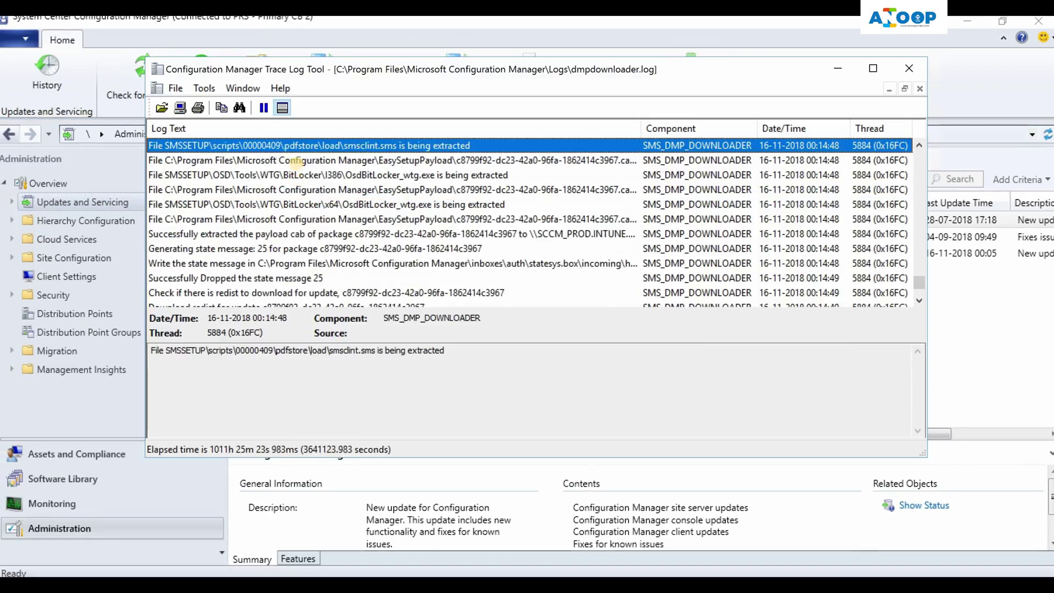
# Examine the dmpdownloader.log entries about extracting the update package's payload cab file.
pyautogui.click(296, 163)
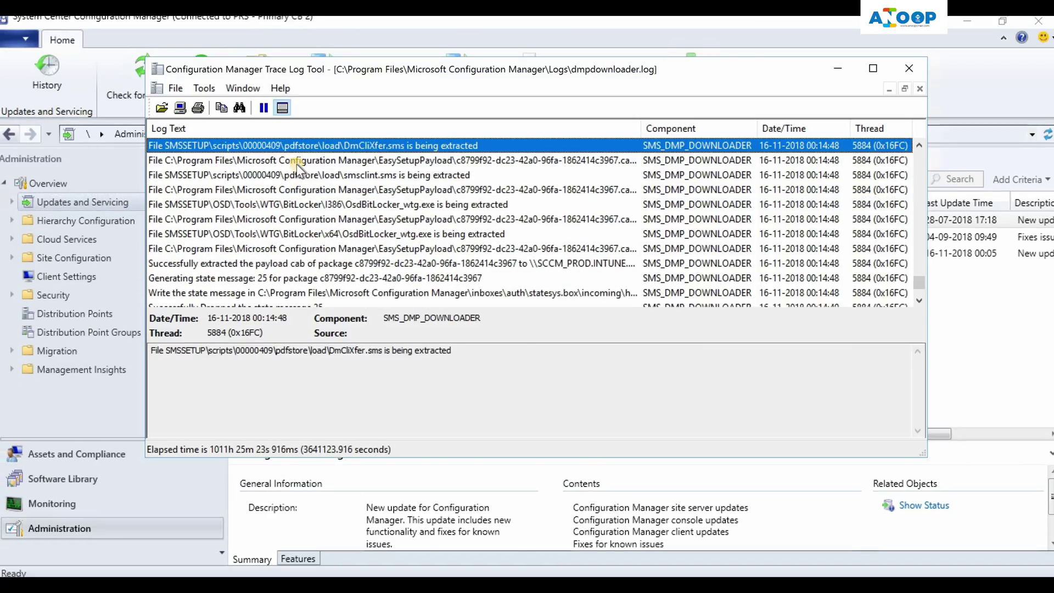
pyautogui.press('pageup')
pyautogui.press('pageup')
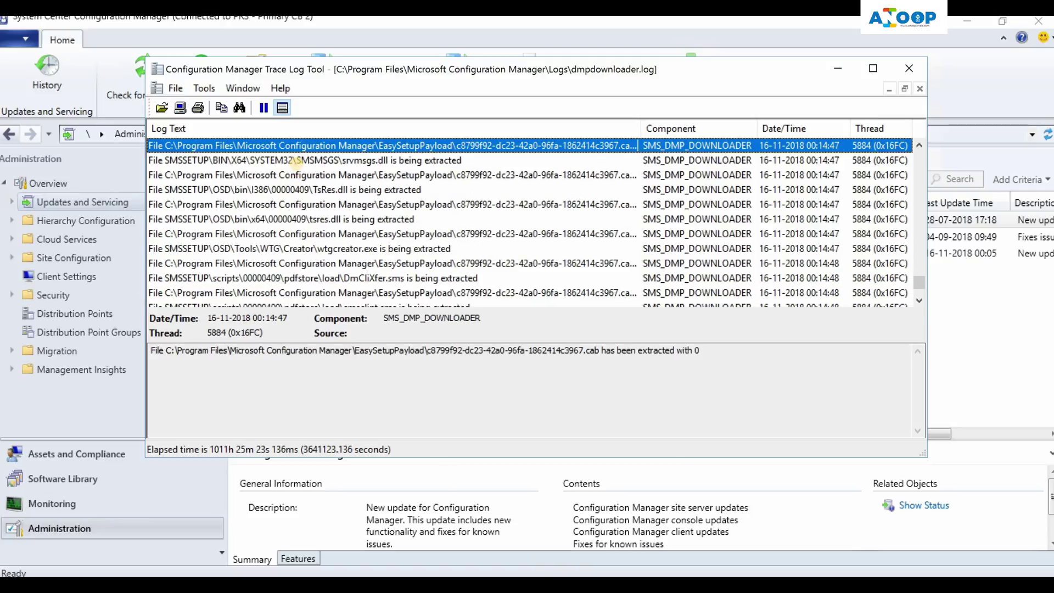
pyautogui.press('Down')
pyautogui.press('Down')
pyautogui.press('Down')
pyautogui.press('Down')
pyautogui.press('Down')
pyautogui.press('Down')
pyautogui.press('Down')
pyautogui.press('Down')
pyautogui.press('Down')
pyautogui.press('Down')
pyautogui.press('Down')
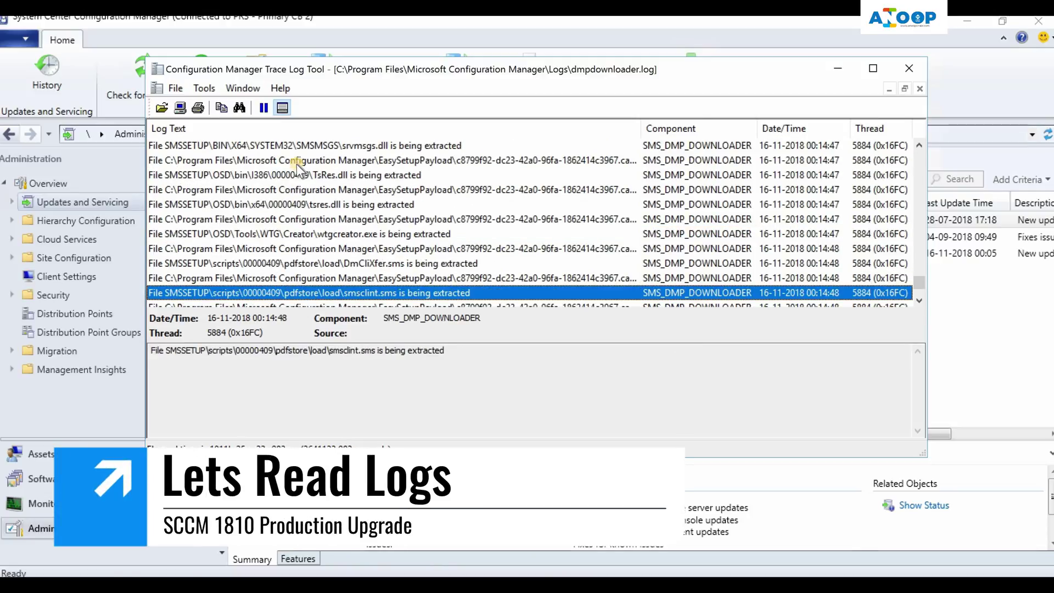
pyautogui.press('Down')
pyautogui.press('Down')
pyautogui.press('Down')
pyautogui.press('Down')
pyautogui.press('Down')
pyautogui.press('Down')
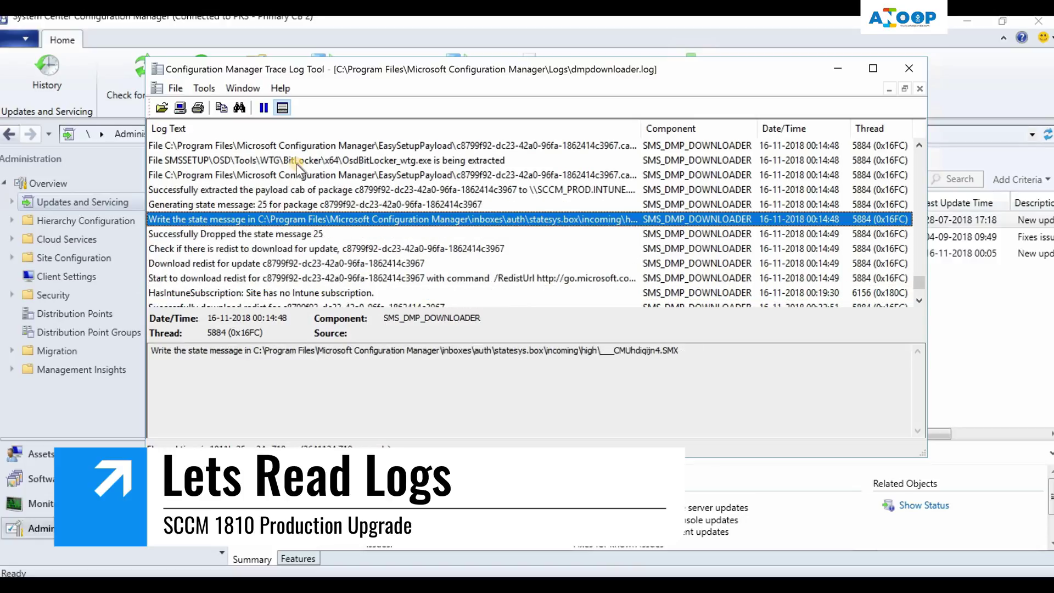
pyautogui.press('Up')
pyautogui.press('Up')
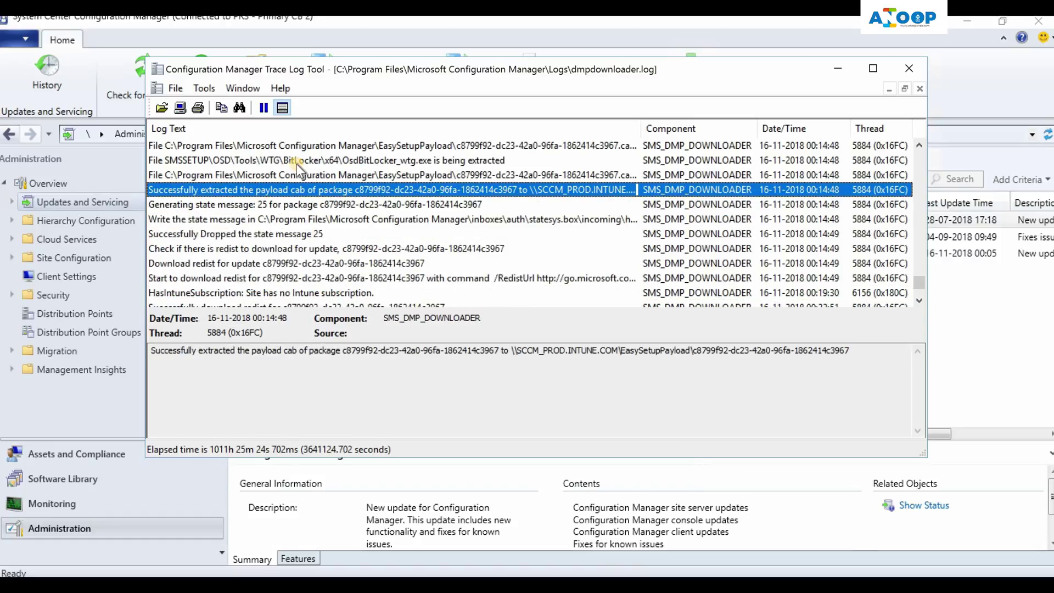
# Examine the dmpdownloader.log entries about the redist download and state messages 11 and 12.
pyautogui.press('Down')
pyautogui.press('Down')
pyautogui.press('Down')
pyautogui.press('Down')
pyautogui.press('Down')
pyautogui.press('Down')
pyautogui.press('Down')
pyautogui.press('Down')
pyautogui.press('Down')
pyautogui.press('Down')
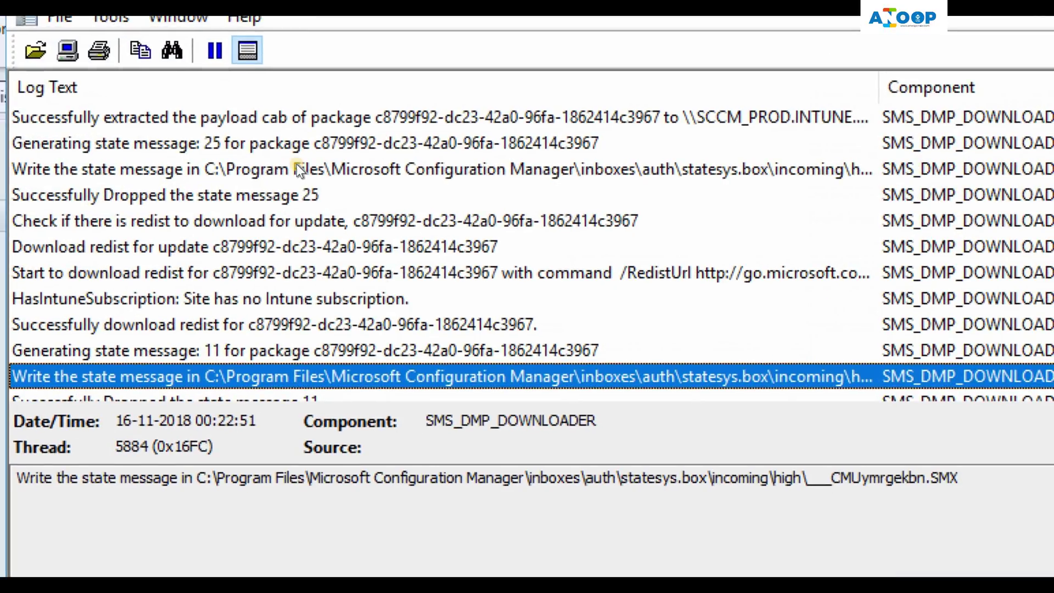
pyautogui.press('Down')
pyautogui.press('Down')
pyautogui.press('Down')
pyautogui.press('Down')
pyautogui.press('Down')
pyautogui.press('Down')
pyautogui.press('Down')
pyautogui.press('Down')
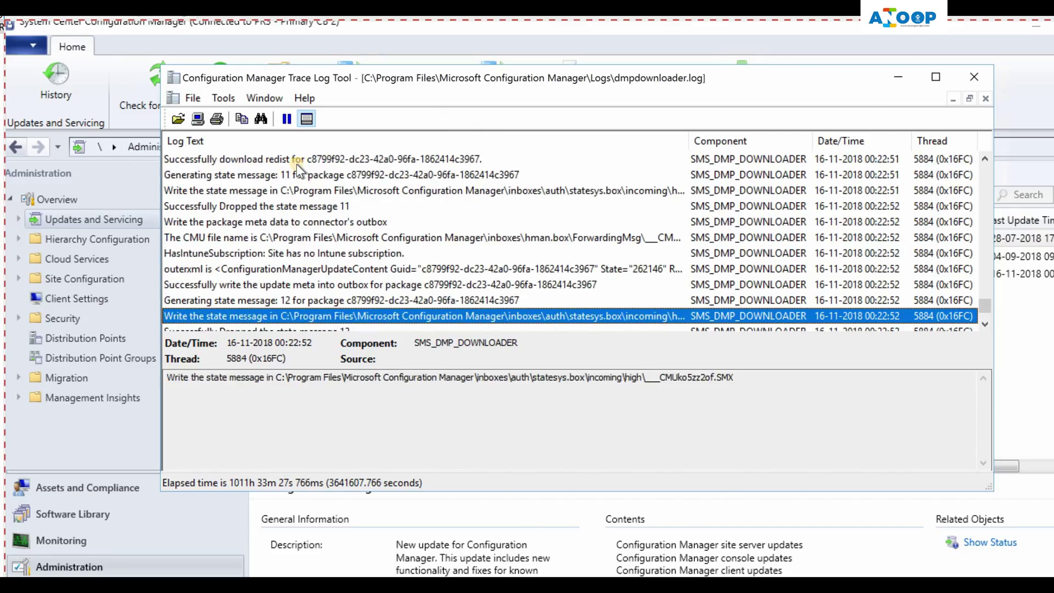
# Examine the dmpdownloader.log entries about the end of the package download and the deletion of installed packages' payloads.
pyautogui.press('Down')
pyautogui.press('Down')
pyautogui.press('Down')
pyautogui.press('Down')
pyautogui.press('Down')
pyautogui.press('Down')
pyautogui.press('Down')
pyautogui.press('Up')
pyautogui.press('Up')
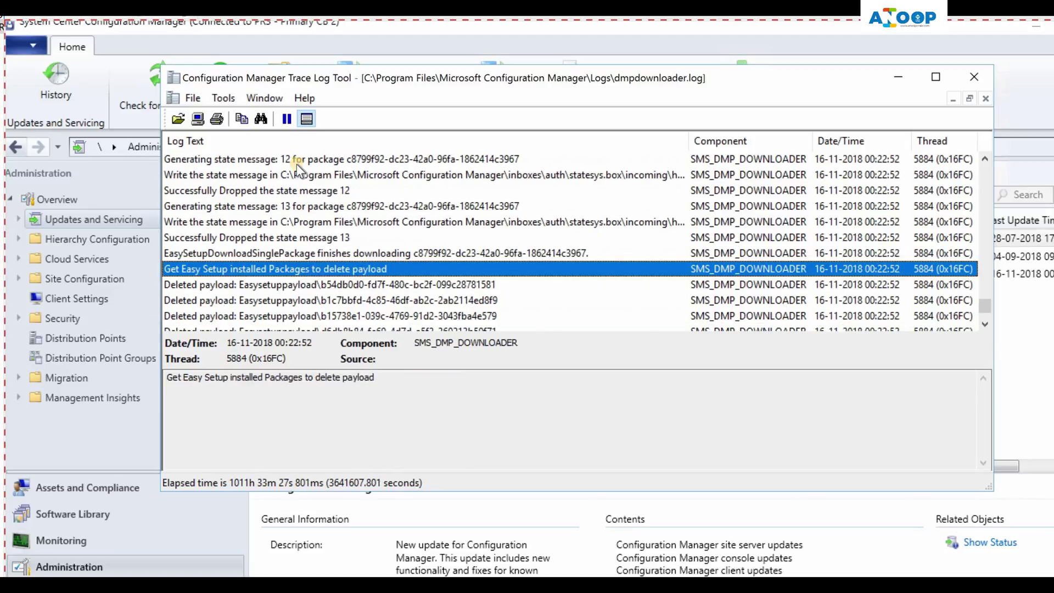
pyautogui.press('Down')
pyautogui.press('Down')
pyautogui.press('Up')
pyautogui.press('Up')
pyautogui.press('Up')
pyautogui.press('Up')
pyautogui.press('Up')
pyautogui.press('Up')
pyautogui.press('Up')
pyautogui.press('Up')
pyautogui.press('Up')
pyautogui.press('Up')
pyautogui.press('Up')
pyautogui.press('Up')
pyautogui.press('Up')
pyautogui.press('Up')
pyautogui.press('Up')
pyautogui.press('Up')
pyautogui.press('Up')
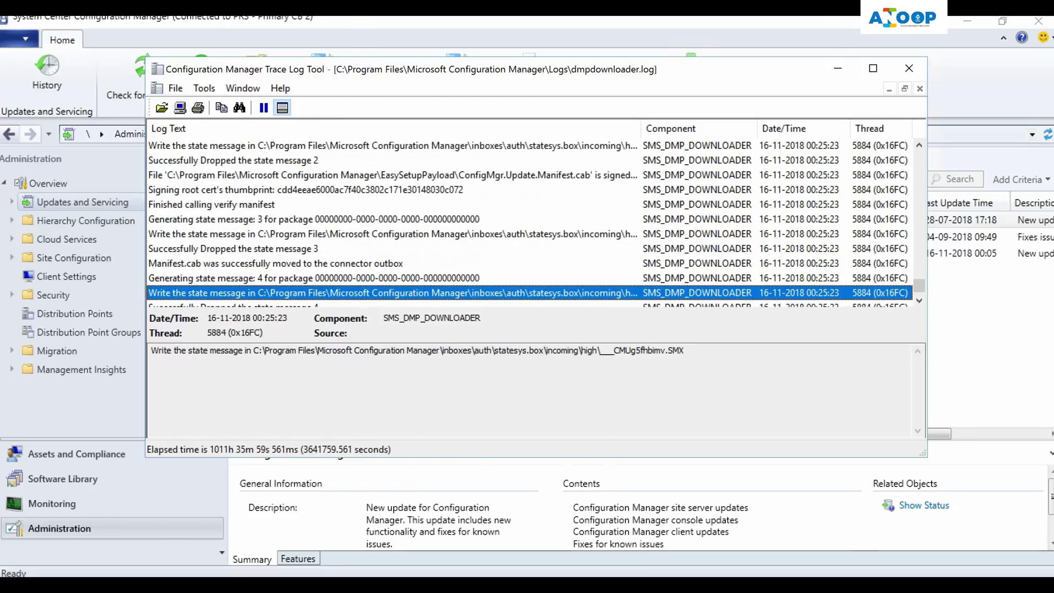
# Close the log viewer and refresh the Updates and Servicing list.
pyautogui.click(909, 68)
pyautogui.click(212, 87)
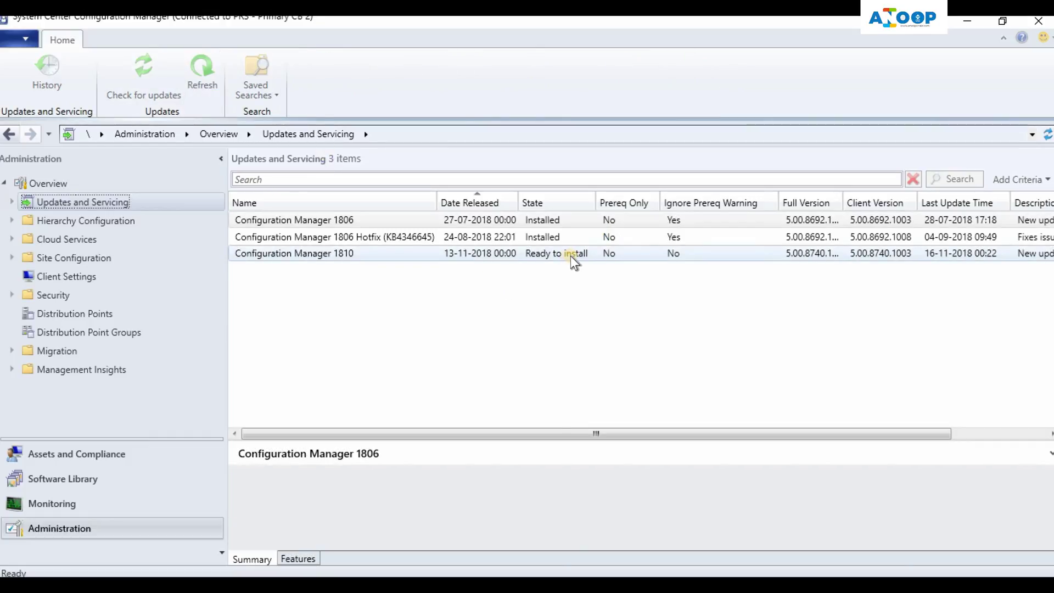
# Open the detailed update pack installation status for Configuration Manager 1810 on the primary site.
pyautogui.click(325, 253)
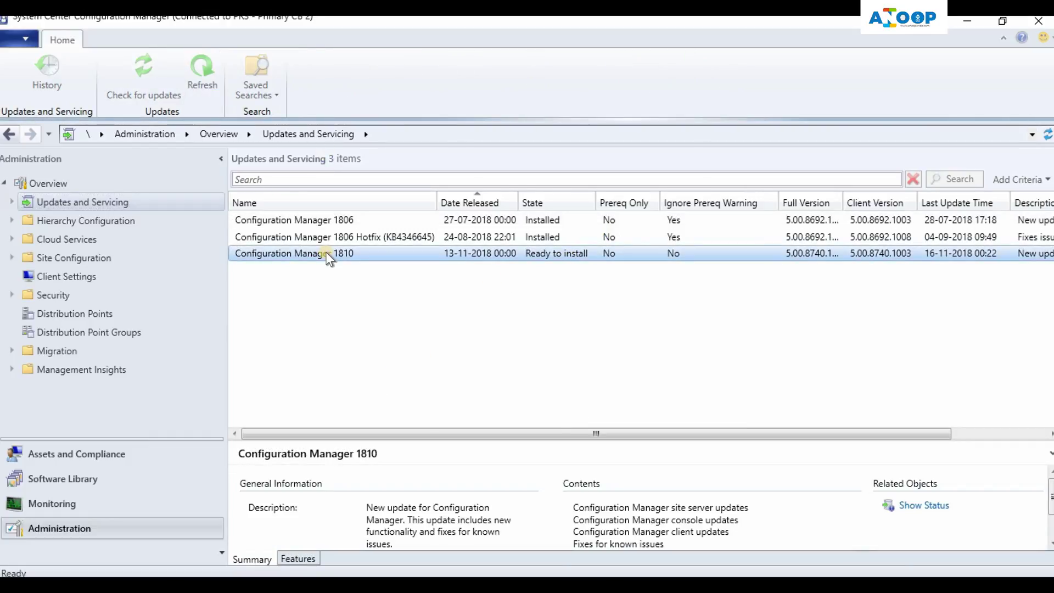
pyautogui.click(923, 506)
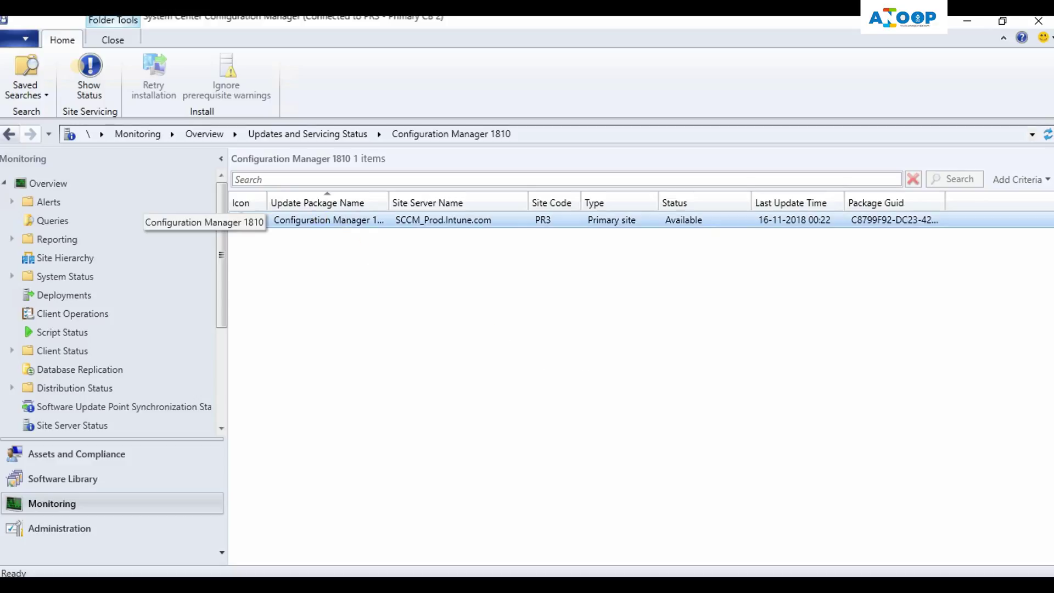
pyautogui.click(88, 82)
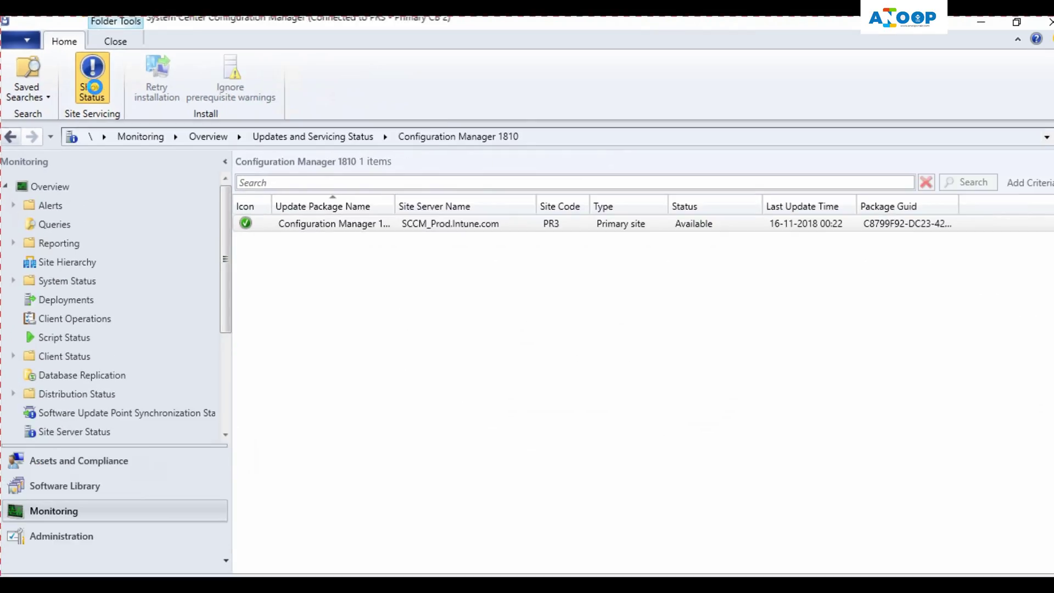
pyautogui.click(94, 94)
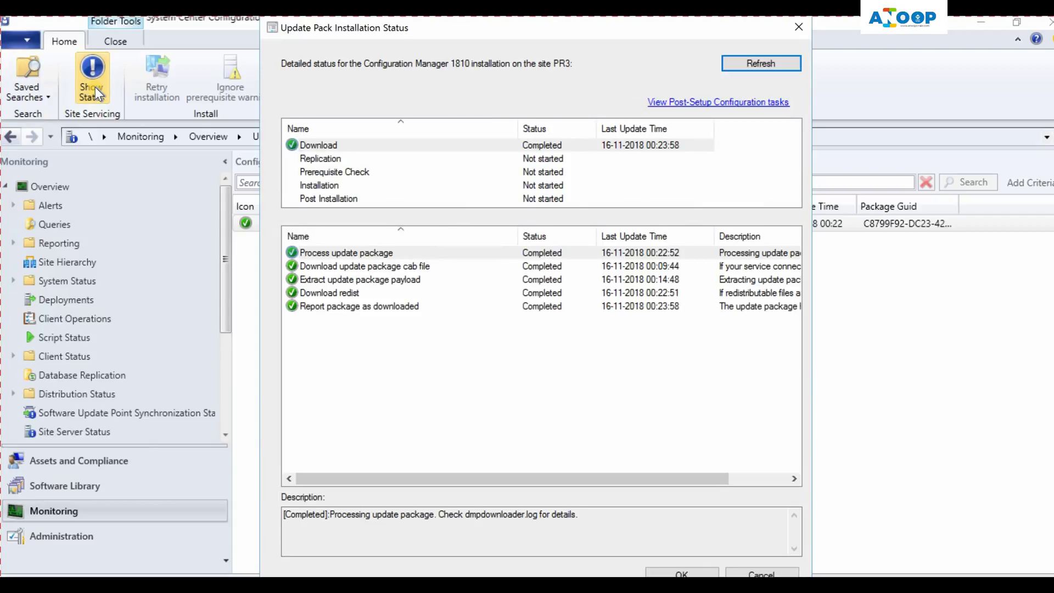
# Review each task of the Download phase, from Process update package to Report package as downloaded.
pyautogui.click(303, 253)
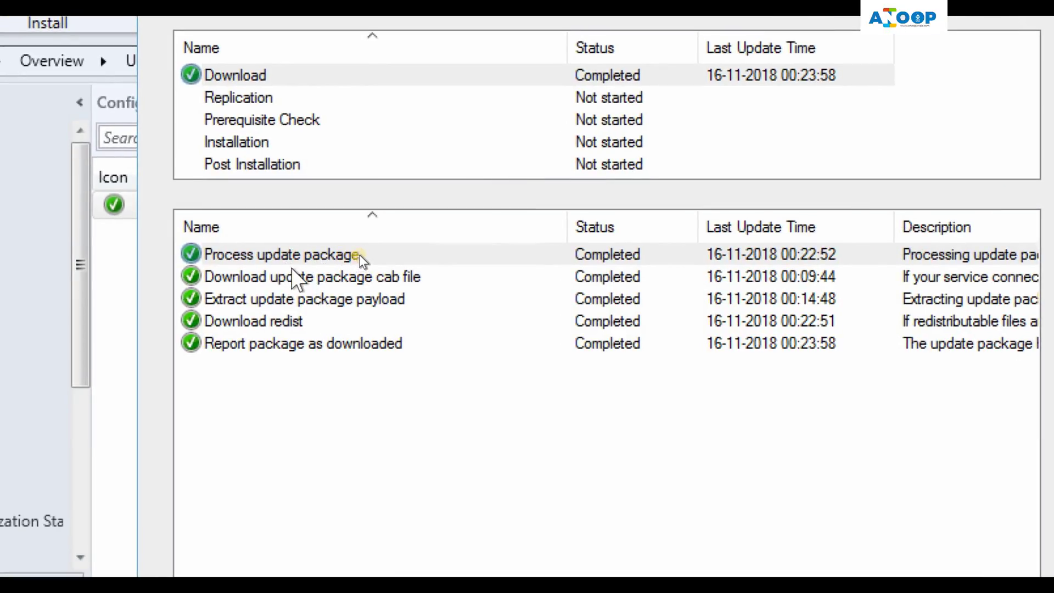
pyautogui.click(312, 275)
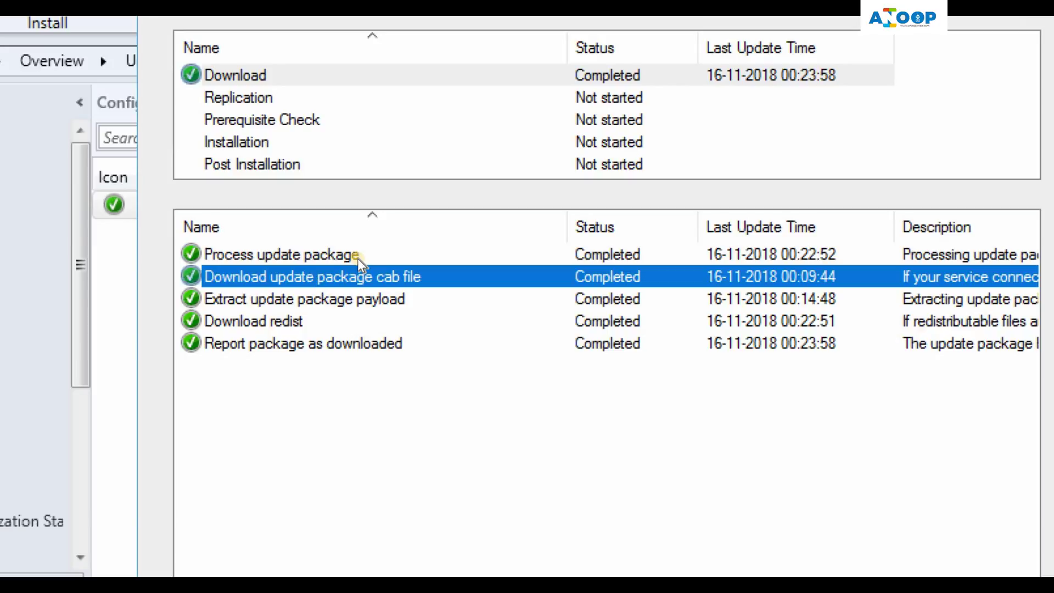
pyautogui.click(311, 303)
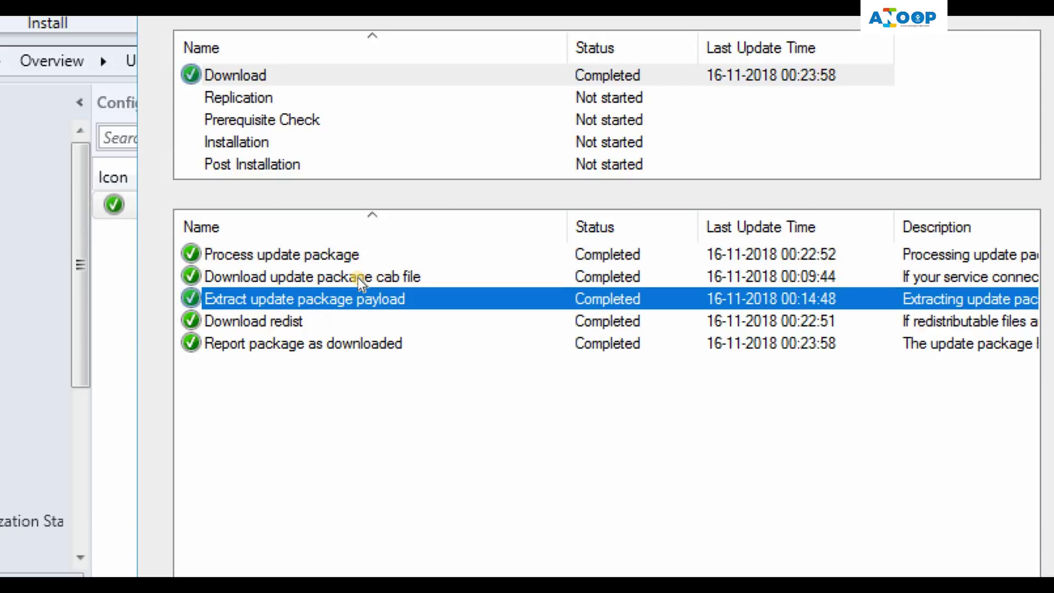
pyautogui.click(284, 323)
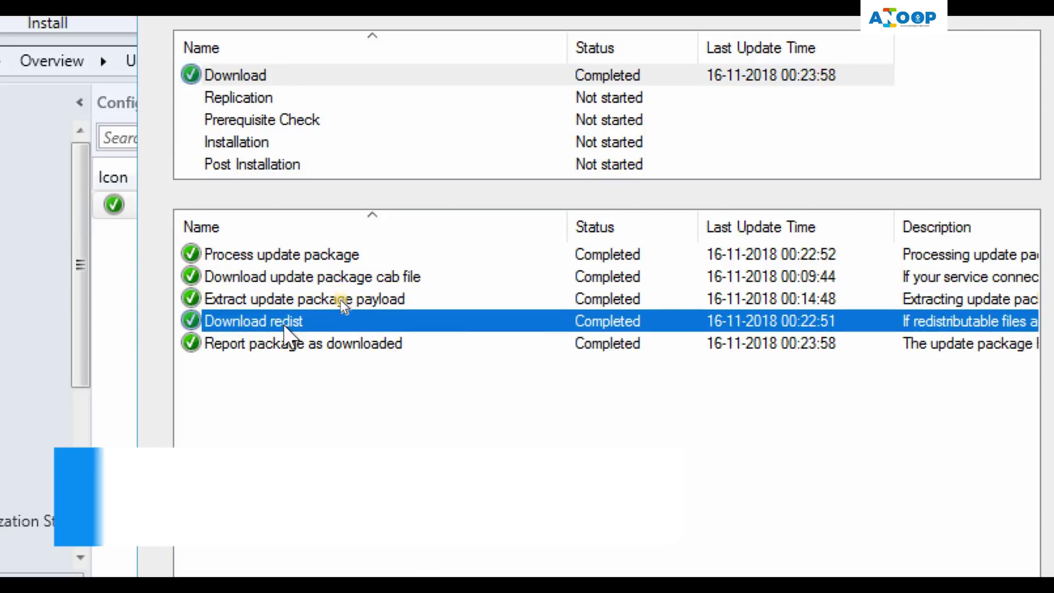
pyautogui.click(280, 348)
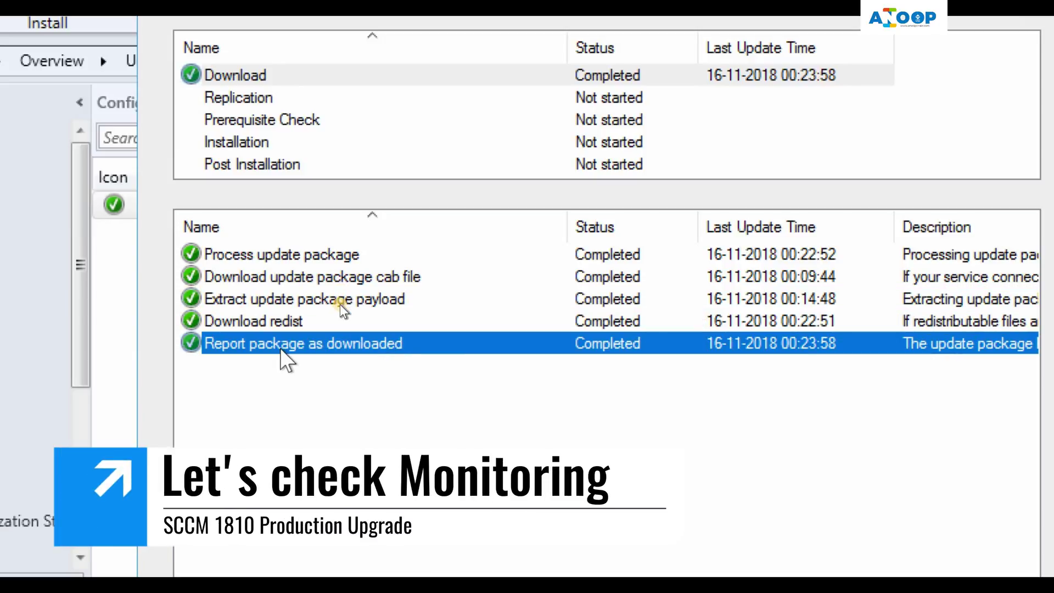
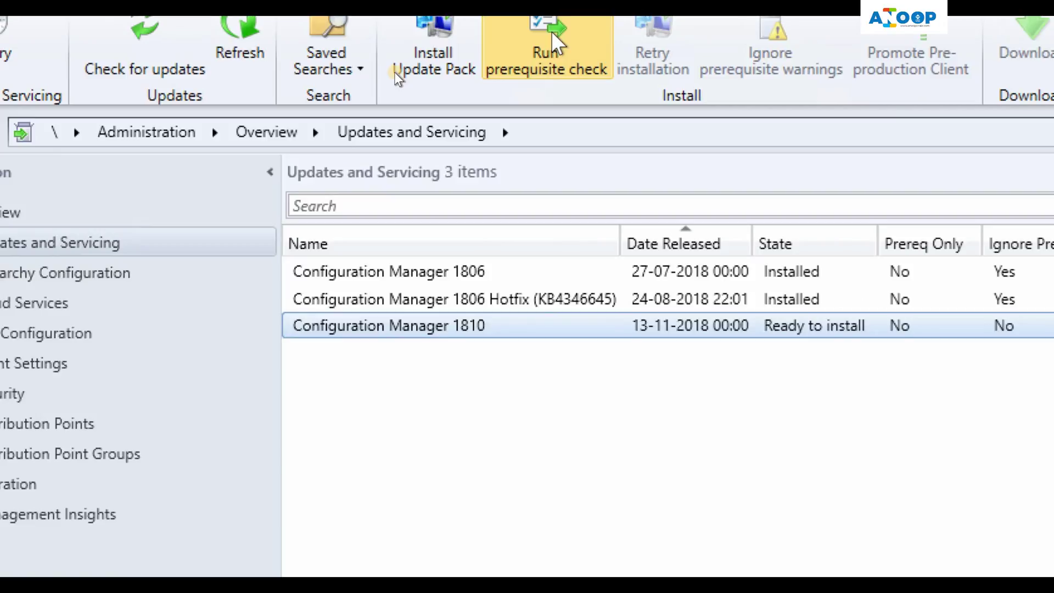
# Run the prerequisite check for the Configuration Manager 1810 update.
pyautogui.click(552, 49)
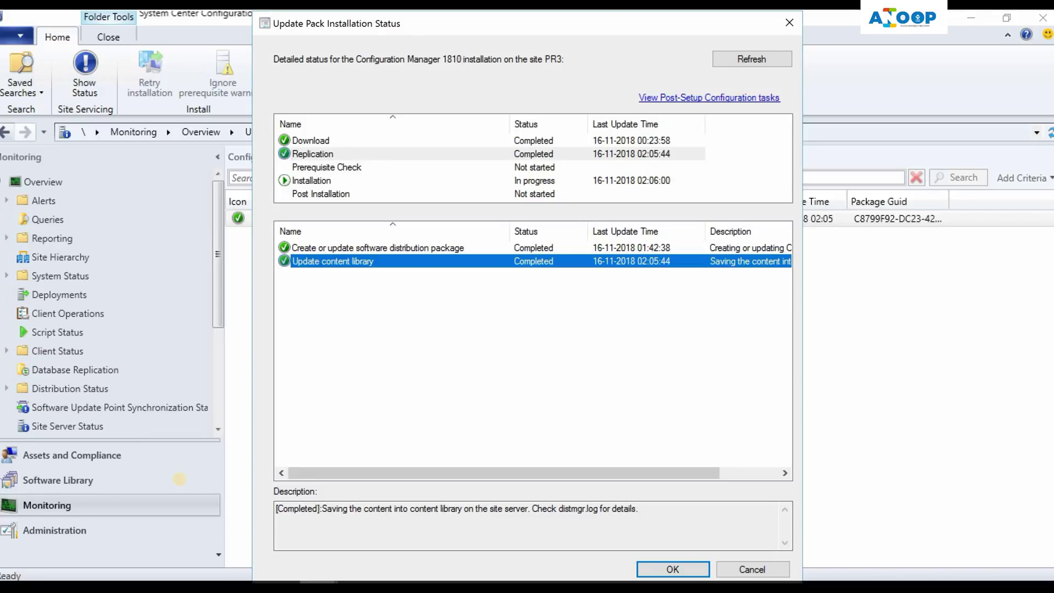
# Review the Replication phase tasks Create or update software distribution package and Update content library.
pyautogui.click(306, 149)
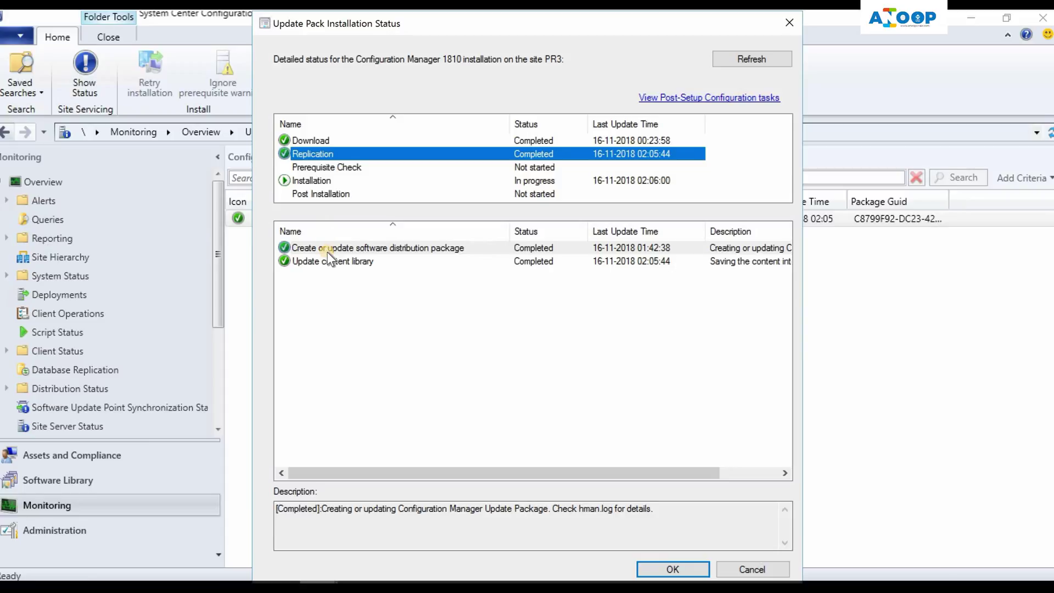
pyautogui.click(327, 250)
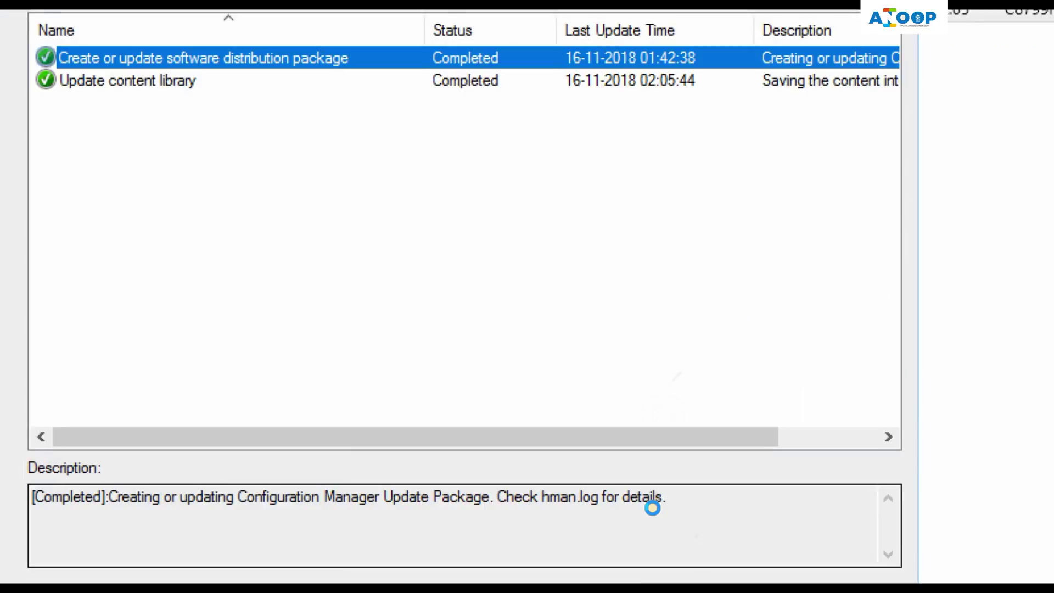
pyautogui.click(157, 81)
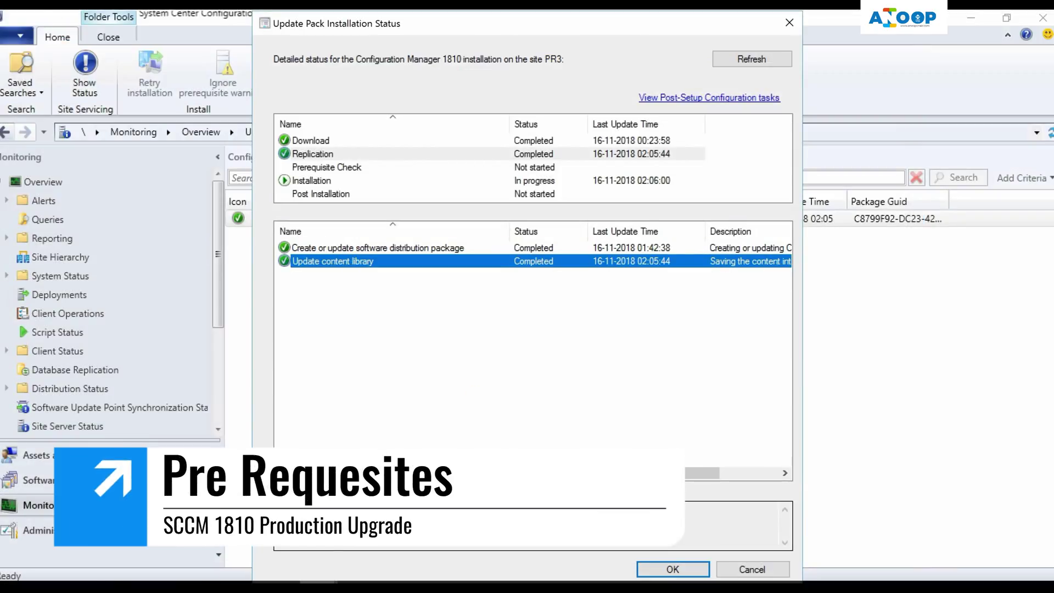
# Examine distmgr.log for the package creation entries and return to the update pack installation status.
pyautogui.press('Tab')
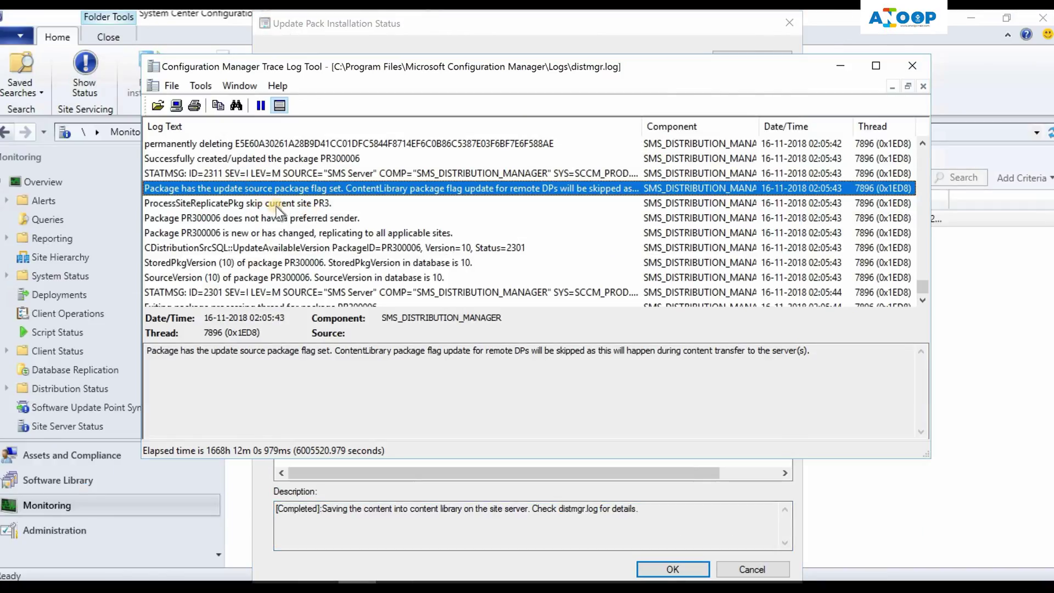
pyautogui.click(306, 158)
pyautogui.scroll(2, 306, 158)
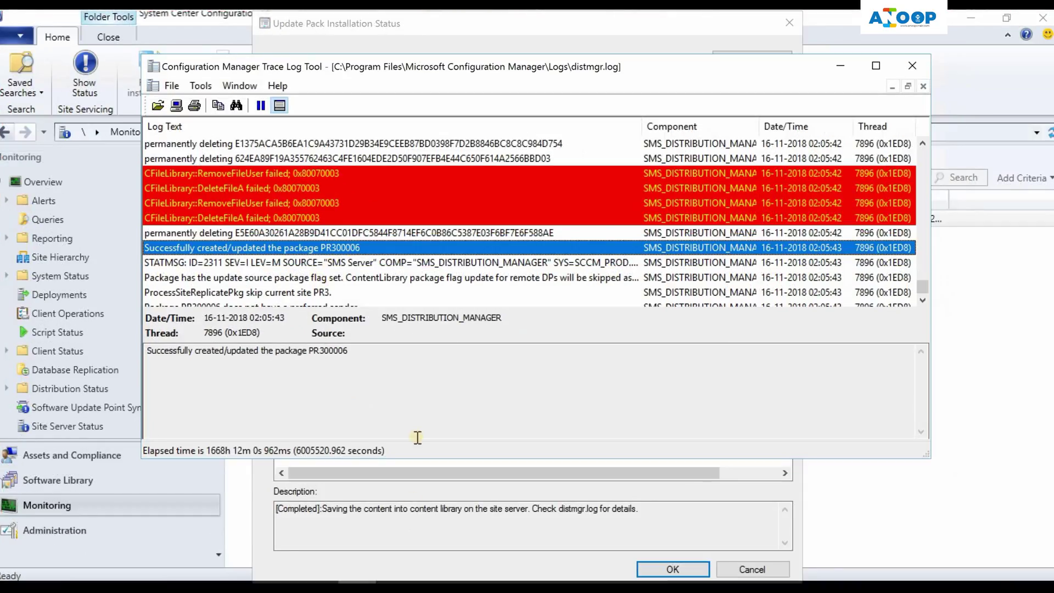
pyautogui.click(398, 511)
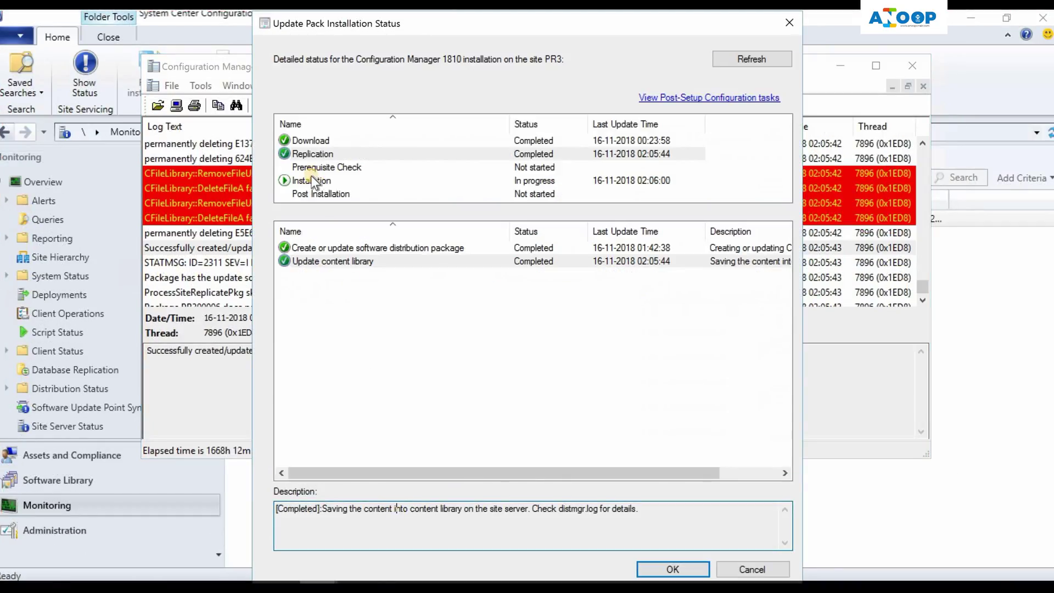
# Review the Extract Update package task of the Installation phase and the log file it refers to.
pyautogui.click(311, 178)
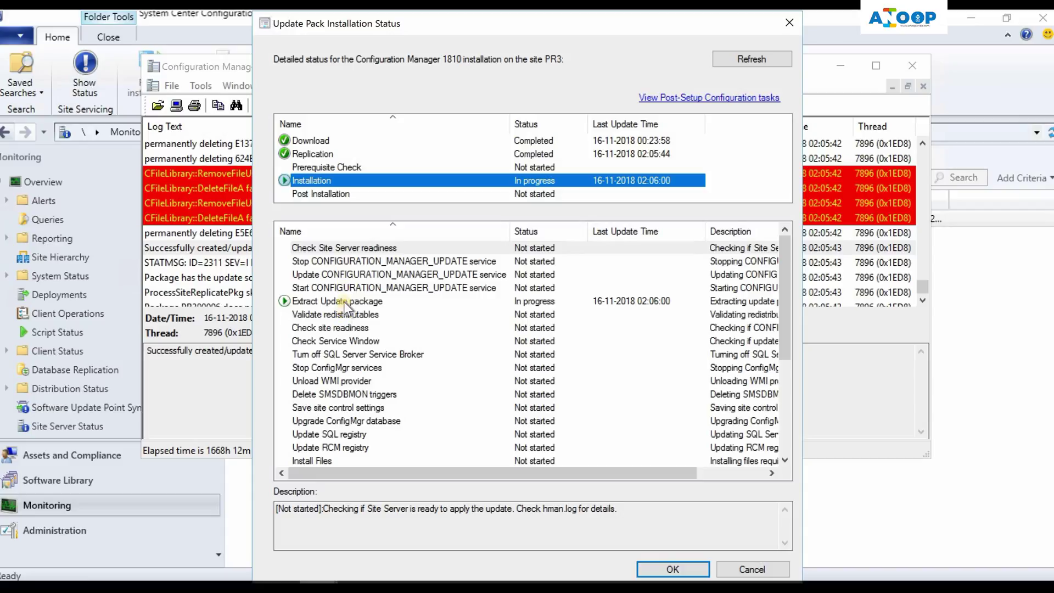
pyautogui.click(343, 301)
pyautogui.moveTo(579, 508); pyautogui.dragTo(632, 509)
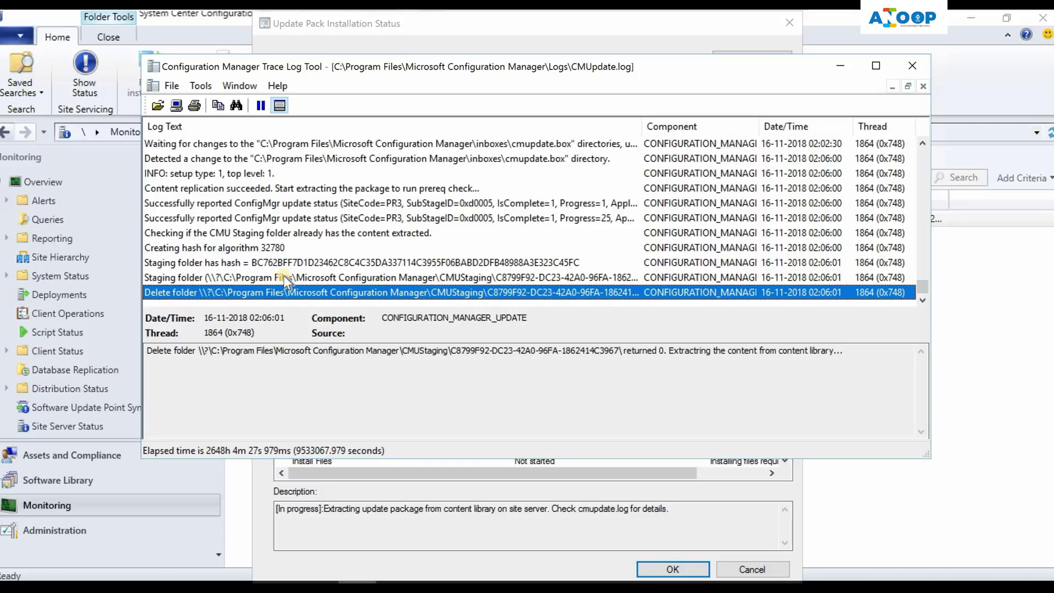
# Examine the latest CMUpdate.log entries about replication, the staging folder and extraction from the content library.
pyautogui.moveTo(668, 351); pyautogui.dragTo(838, 363)
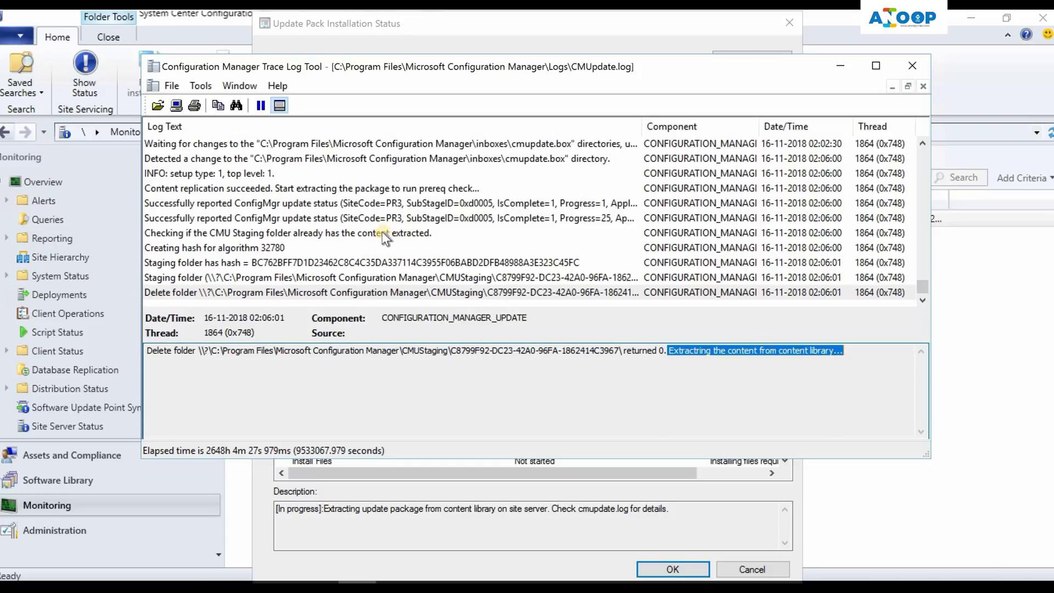
pyautogui.click(360, 263)
pyautogui.press('Up')
pyautogui.press('Up')
pyautogui.press('Up')
pyautogui.press('Up')
pyautogui.press('Up')
pyautogui.press('Up')
pyautogui.press('Up')
pyautogui.press('Up')
pyautogui.press('Up')
pyautogui.press('Up')
pyautogui.press('Up')
pyautogui.press('Up')
pyautogui.press('Up')
pyautogui.press('Up')
pyautogui.press('Up')
pyautogui.press('Up')
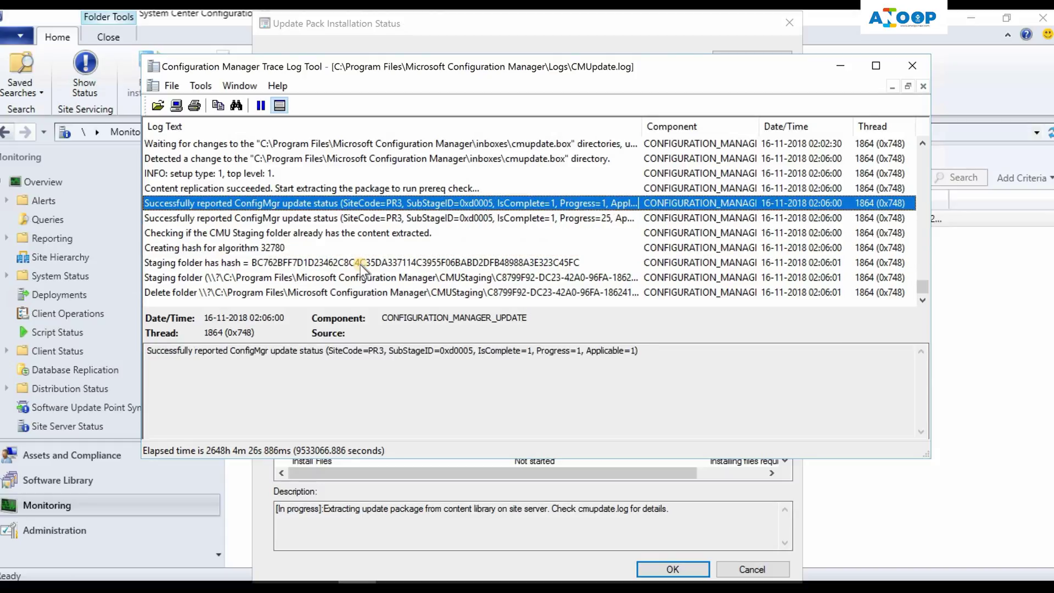
pyautogui.press('Down')
pyautogui.press('Down')
pyautogui.press('Down')
pyautogui.press('Down')
pyautogui.press('Down')
pyautogui.press('Down')
pyautogui.press('Down')
pyautogui.press('Down')
pyautogui.press('Down')
pyautogui.press('Down')
pyautogui.press('Down')
pyautogui.press('Down')
pyautogui.press('Down')
pyautogui.press('Down')
pyautogui.press('Down')
pyautogui.press('Down')
pyautogui.press('Down')
pyautogui.press('Down')
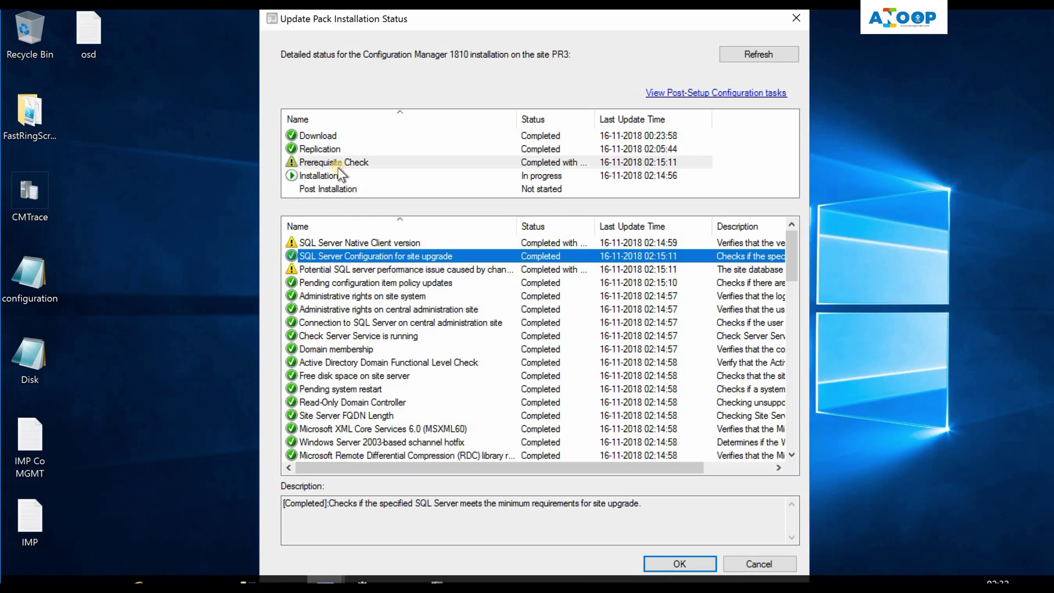
# Refresh the Prerequisite Check status, show its full status text and read the SQL Server Native Client version warning.
pyautogui.click(326, 160)
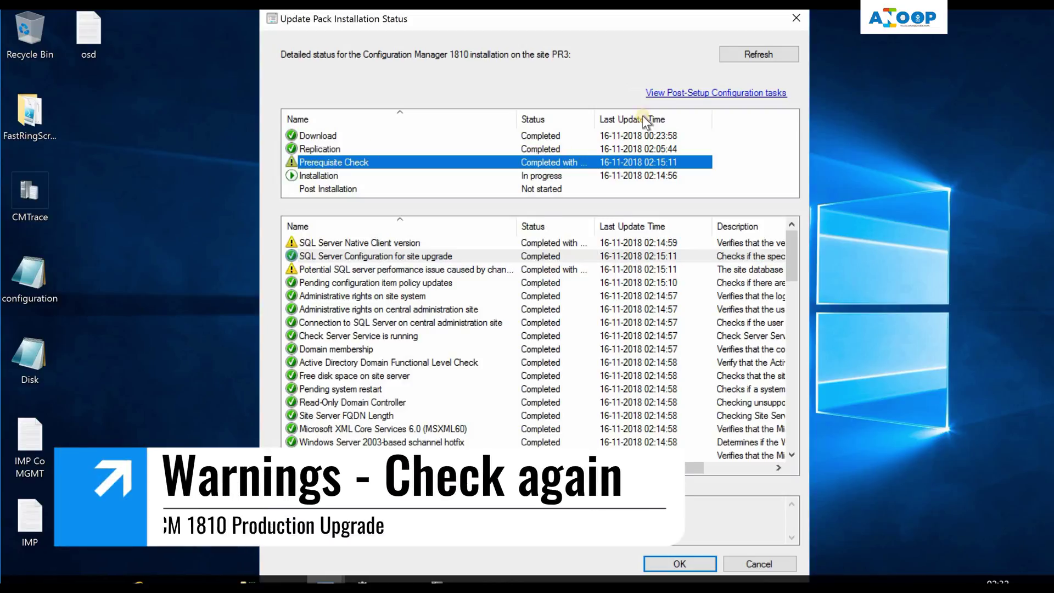
pyautogui.click(744, 60)
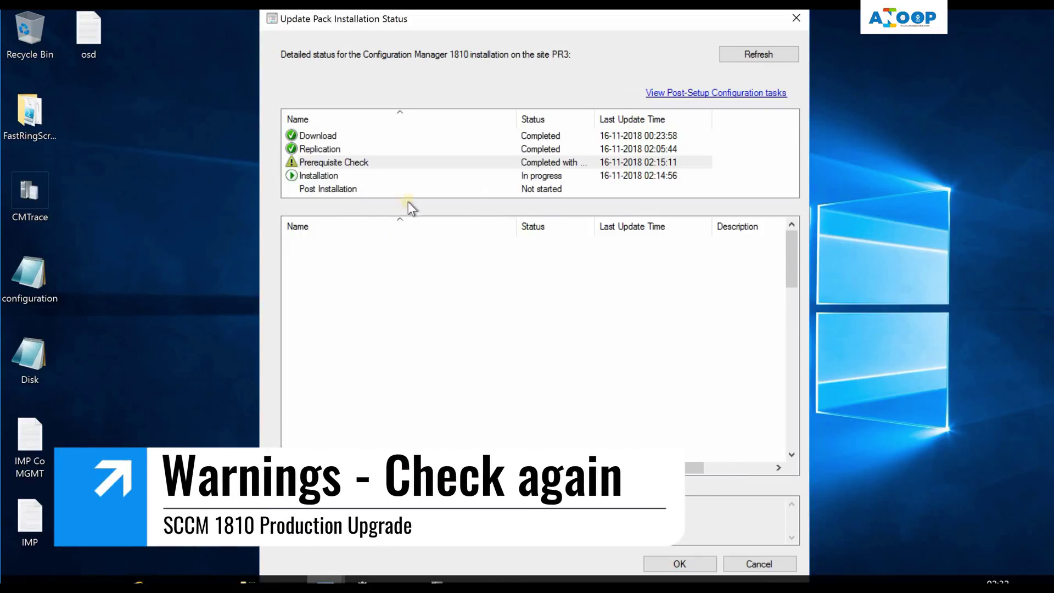
pyautogui.doubleClick(600, 117)
pyautogui.click(369, 244)
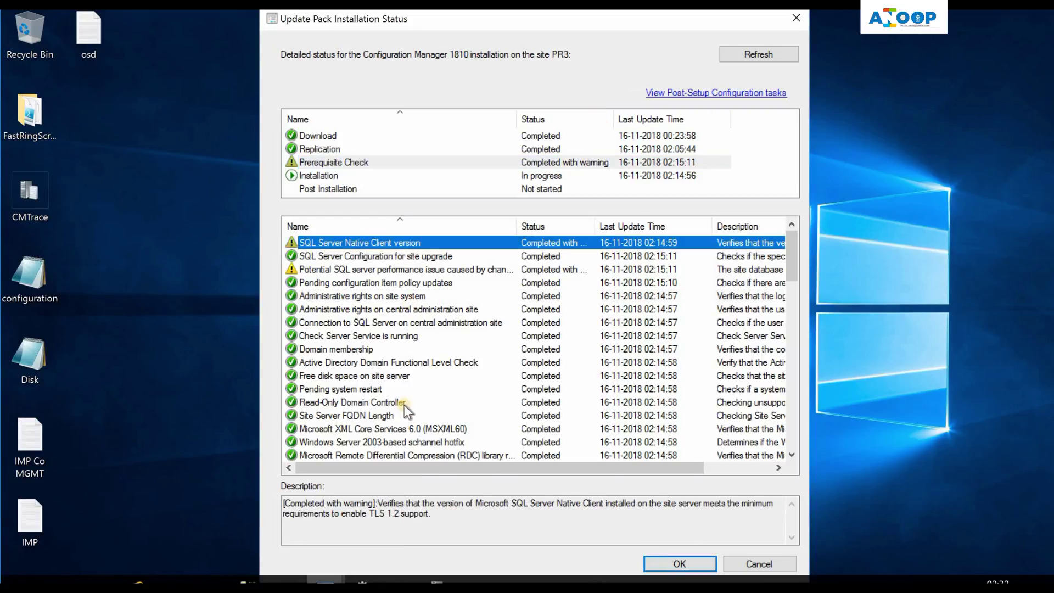
pyautogui.moveTo(431, 514); pyautogui.dragTo(282, 511)
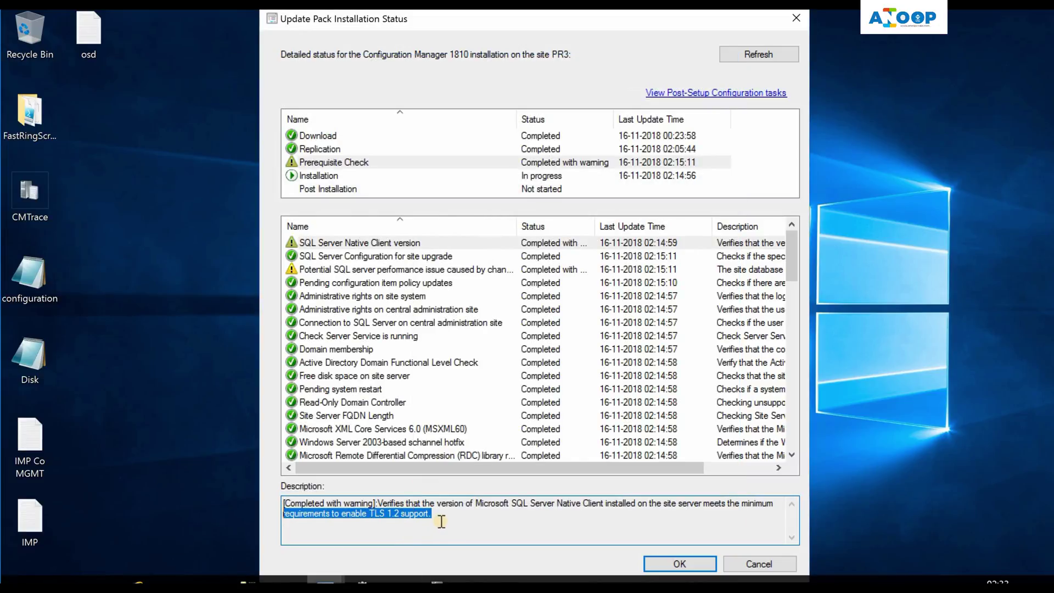
pyautogui.moveTo(432, 513); pyautogui.dragTo(369, 514)
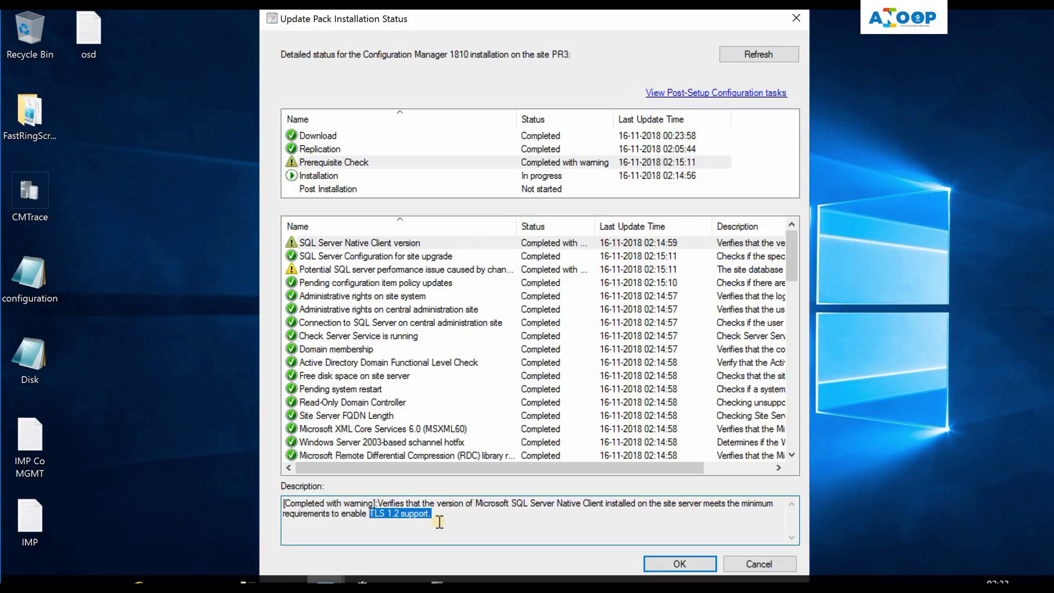
# Read the description of the potential SQL Server performance issue warning, including its reference link.
pyautogui.click(393, 269)
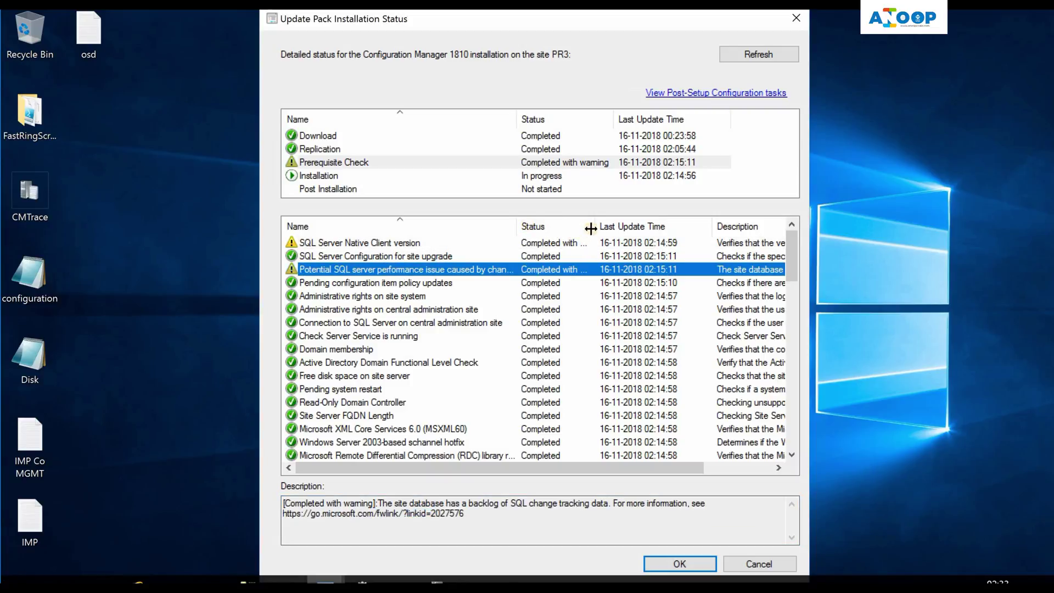
pyautogui.moveTo(378, 503); pyautogui.dragTo(662, 503)
pyautogui.click(557, 521)
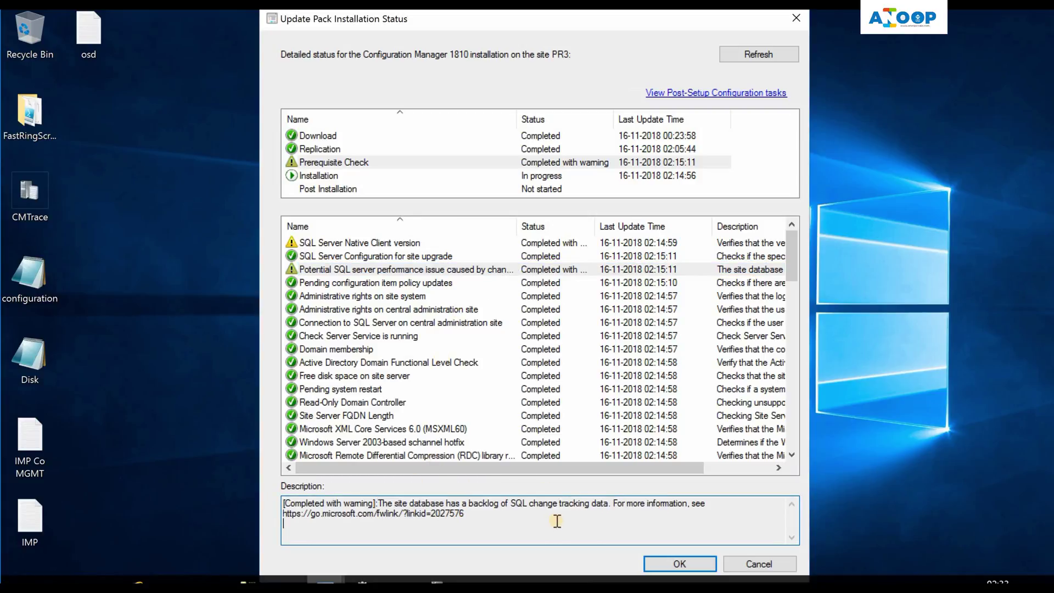
pyautogui.hotkey('ctrl', 'a')
pyautogui.click(483, 516)
pyautogui.hotkey('ctrl', 'a')
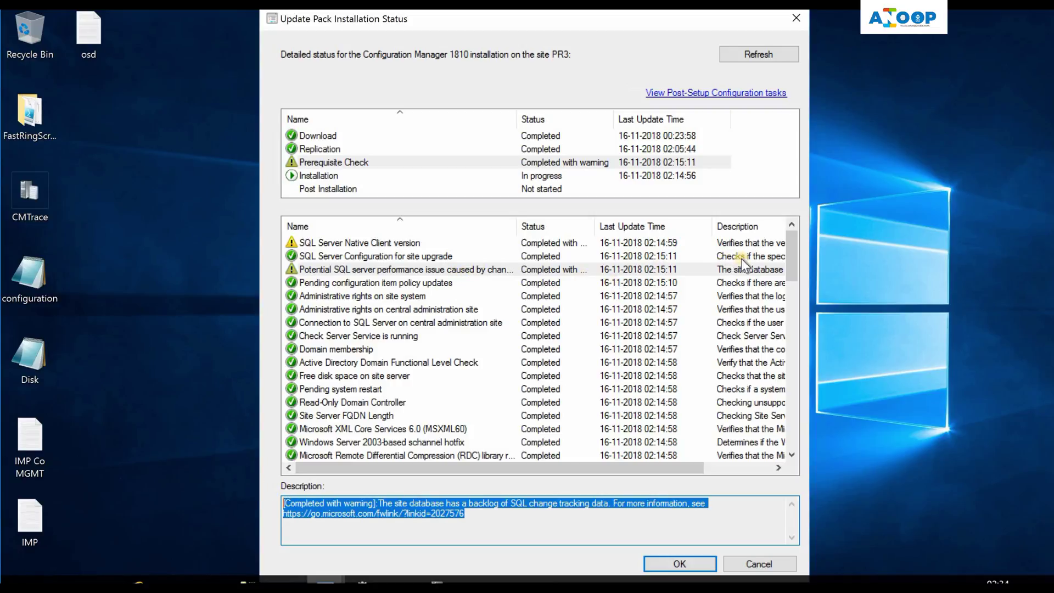
# Look through the remaining prerequisite checks and review the Installation phase's Extract Update package task.
pyautogui.moveTo(795, 254); pyautogui.dragTo(792, 430)
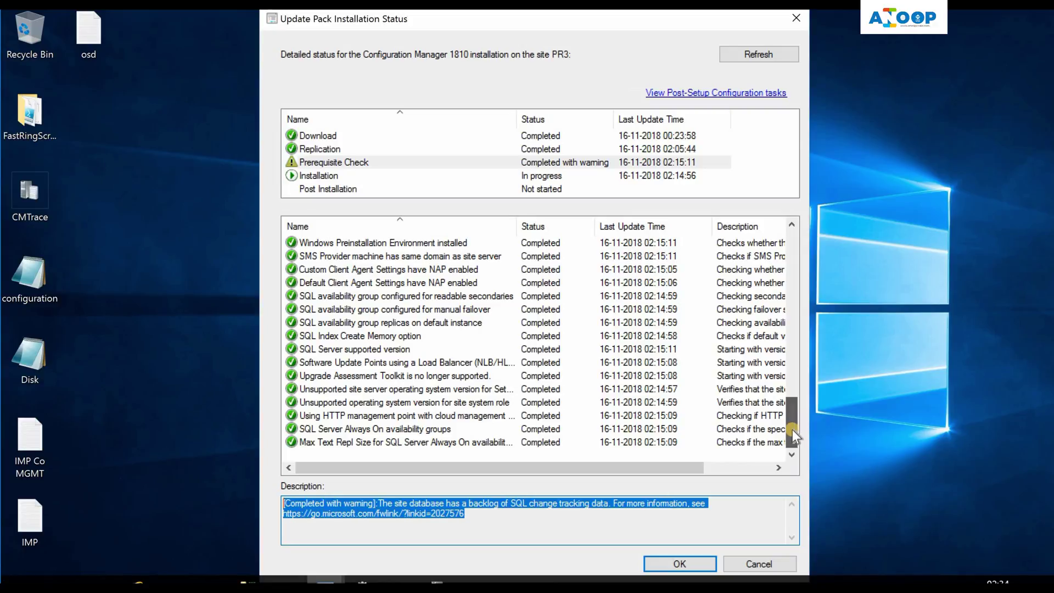
pyautogui.moveTo(798, 417); pyautogui.dragTo(802, 255)
pyautogui.click(318, 175)
pyautogui.click(367, 296)
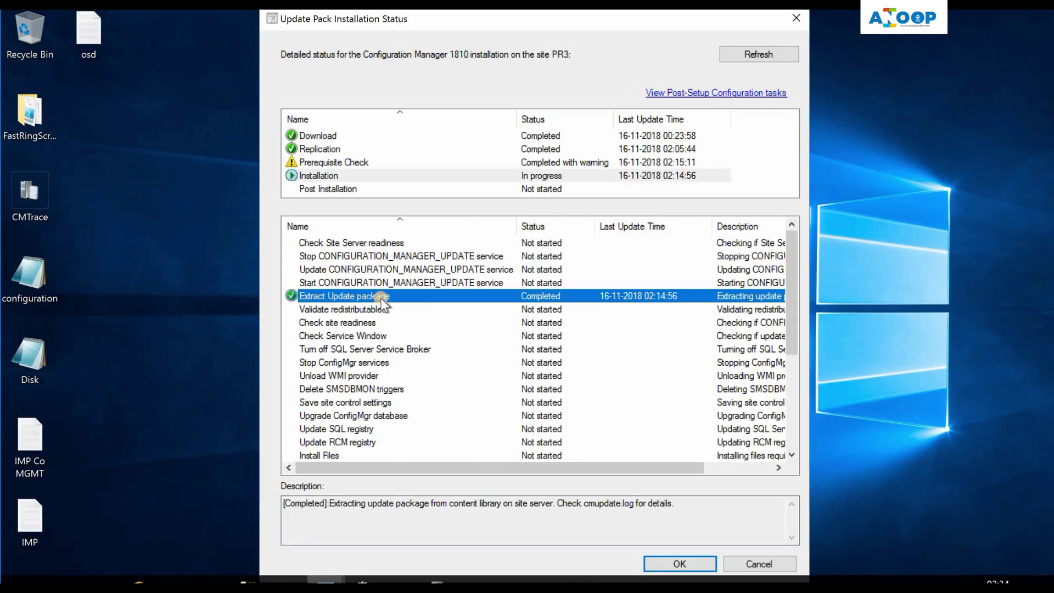
pyautogui.click(321, 163)
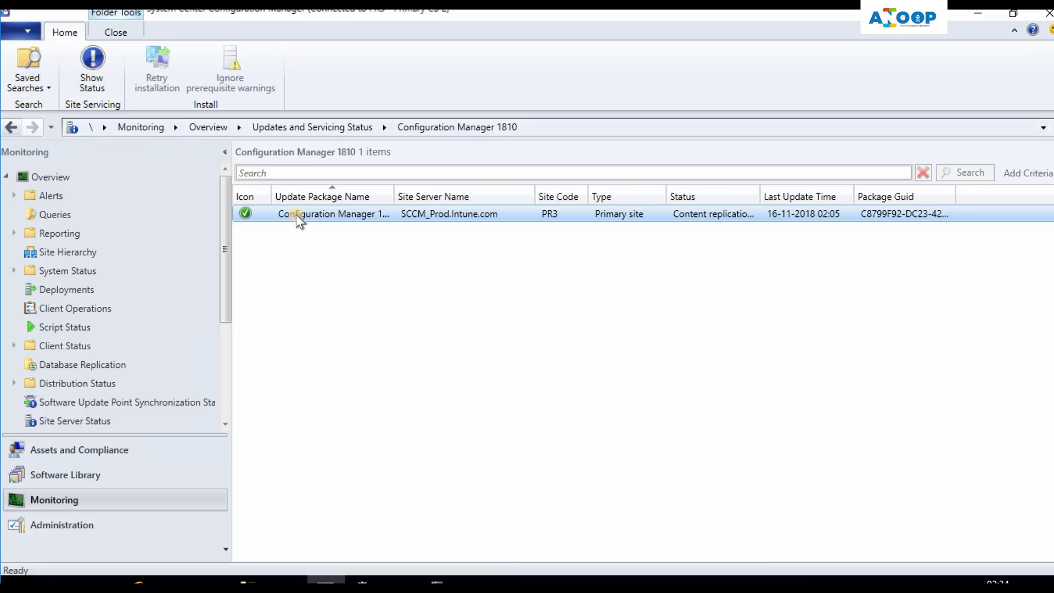
# Start installing the Configuration Manager 1810 update pack from Updates and Servicing, ignoring any prerequisite check warnings.
pyautogui.rightClick(296, 215)
pyautogui.click(56, 521)
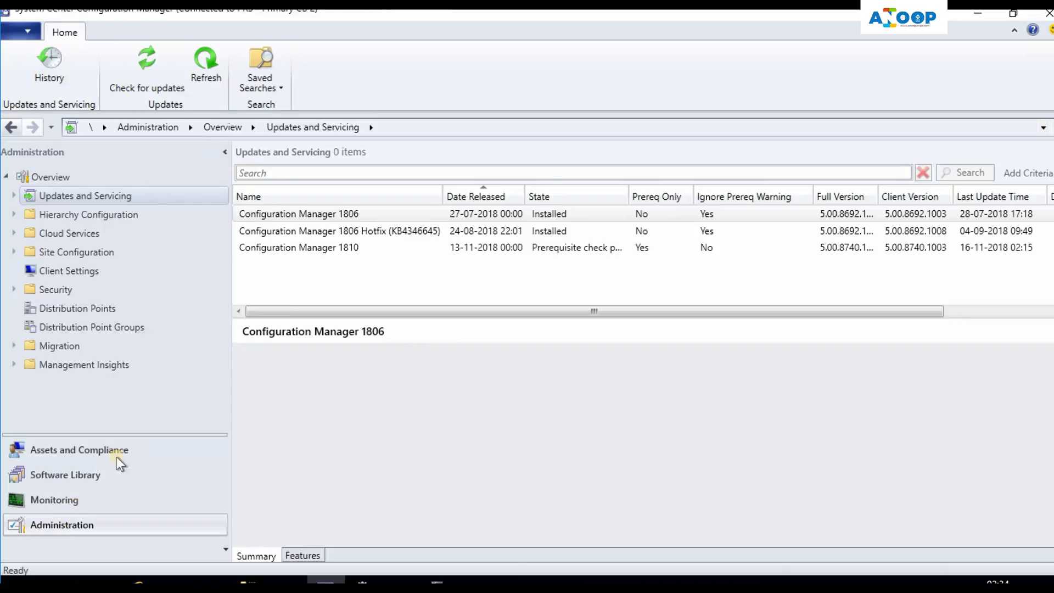
pyautogui.click(297, 248)
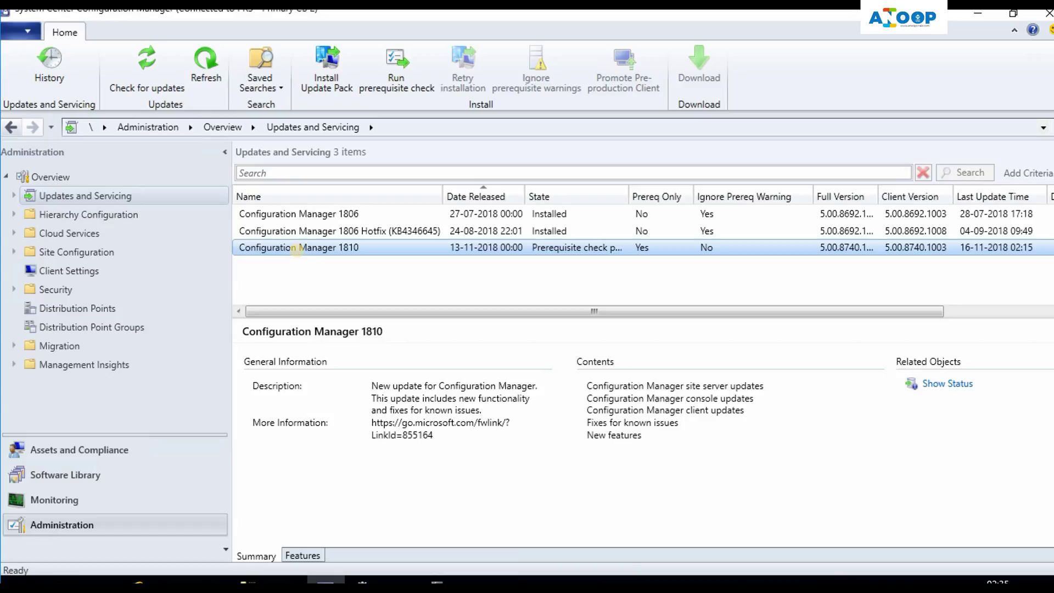
pyautogui.rightClick(297, 250)
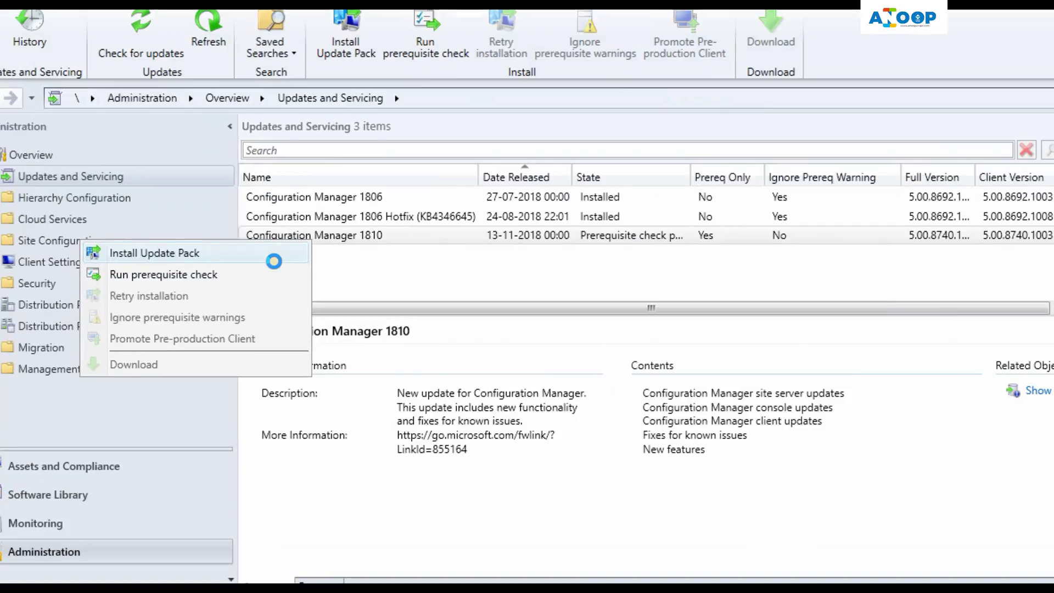
pyautogui.click(138, 291)
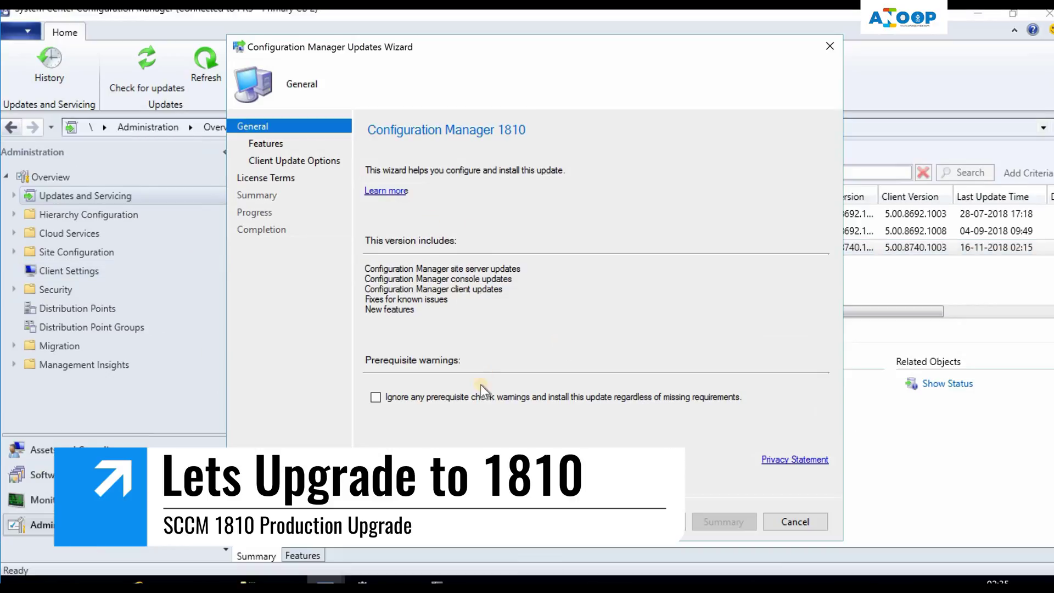
pyautogui.click(475, 398)
pyautogui.click(653, 522)
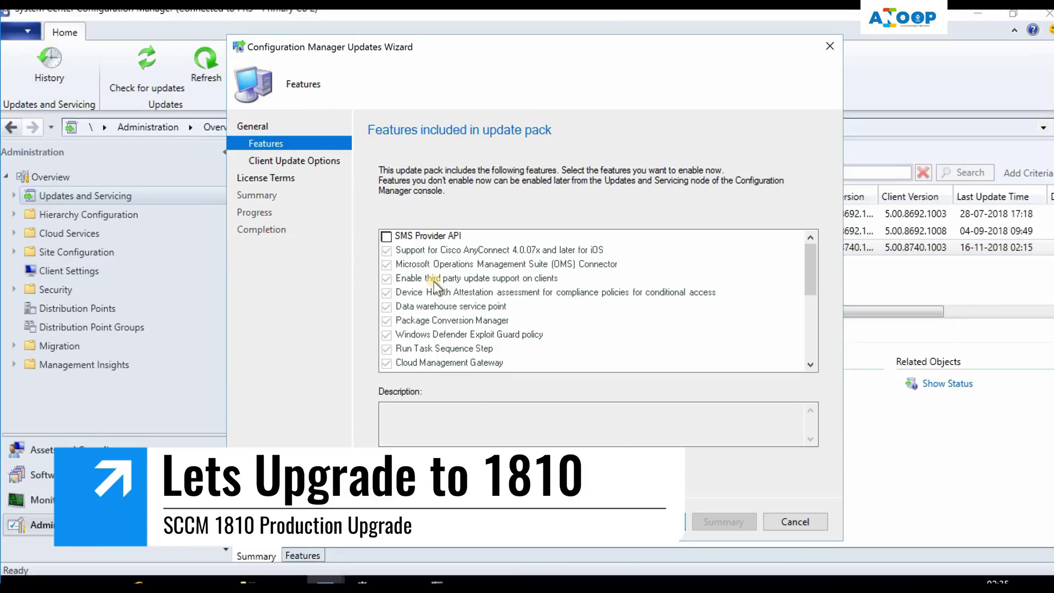
# Enable the SMS Provider API feature and choose to validate the client update in the Test Machines pre-production collection.
pyautogui.click(422, 235)
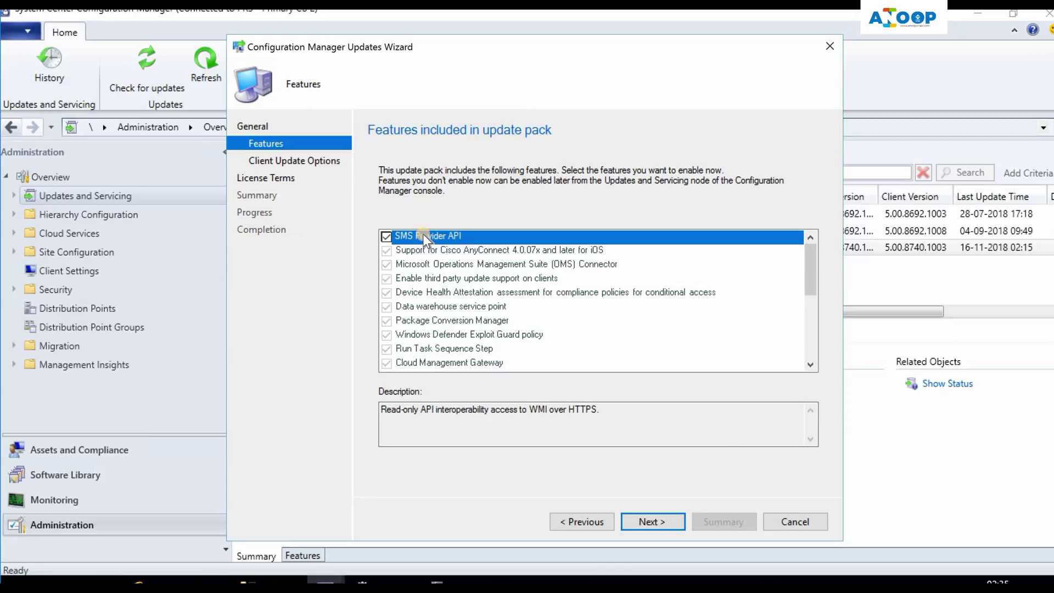
pyautogui.moveTo(674, 410); pyautogui.dragTo(672, 340)
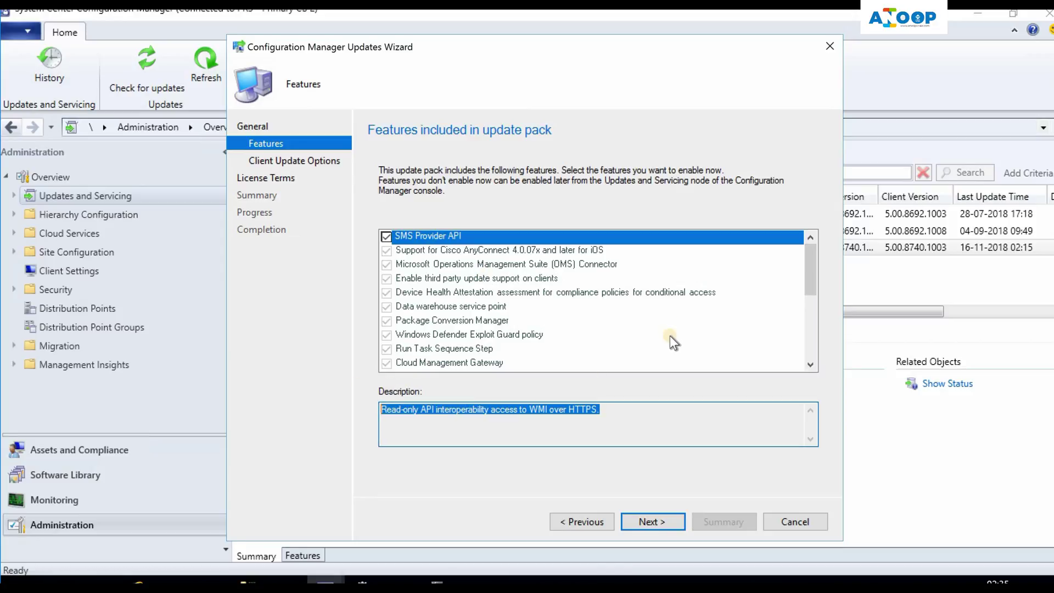
pyautogui.moveTo(812, 272); pyautogui.dragTo(812, 375)
pyautogui.click(683, 420)
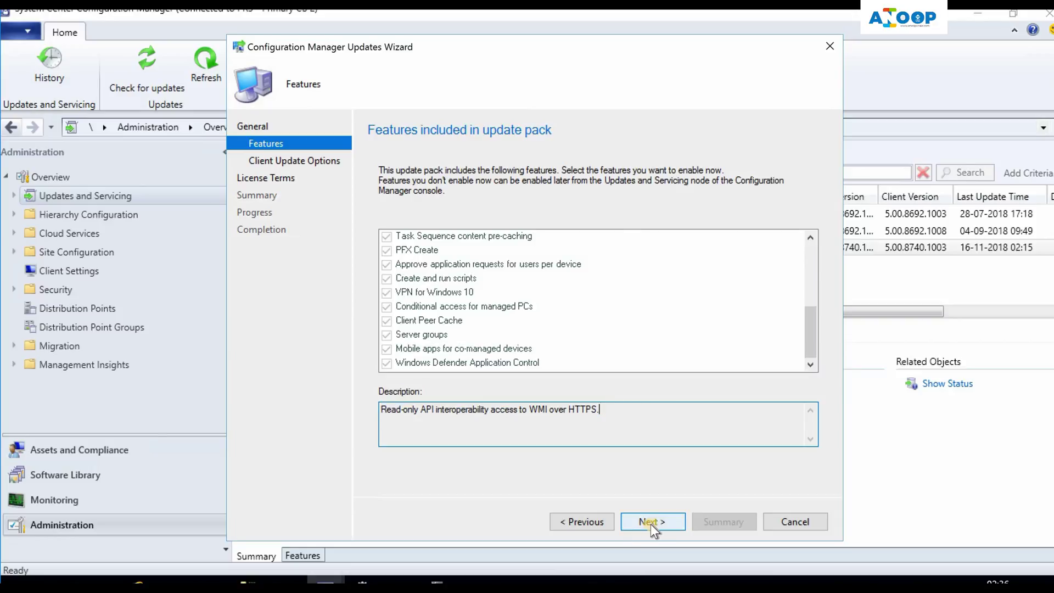
pyautogui.click(650, 522)
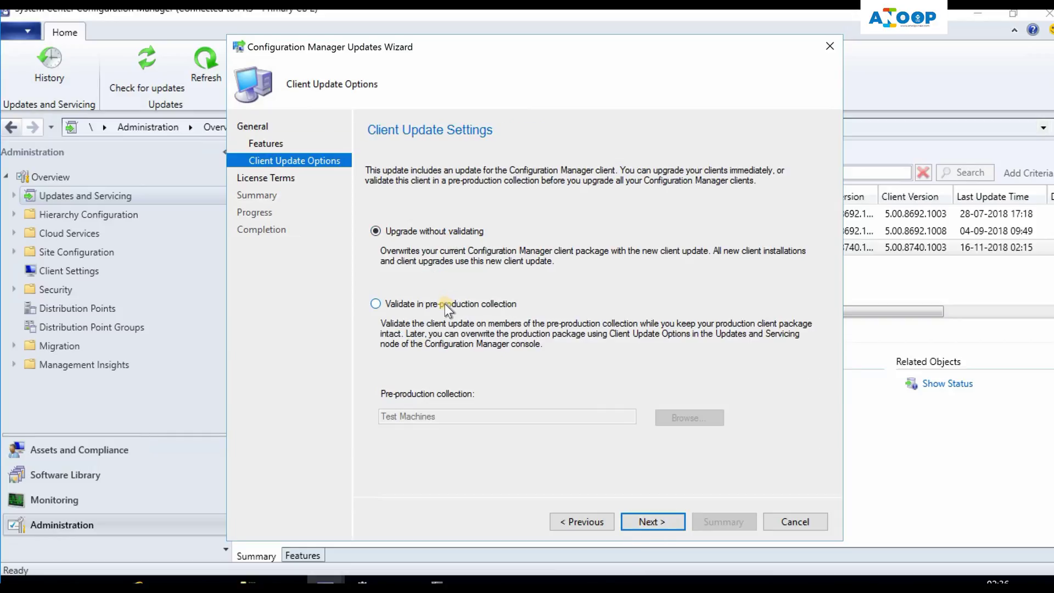
pyautogui.click(486, 302)
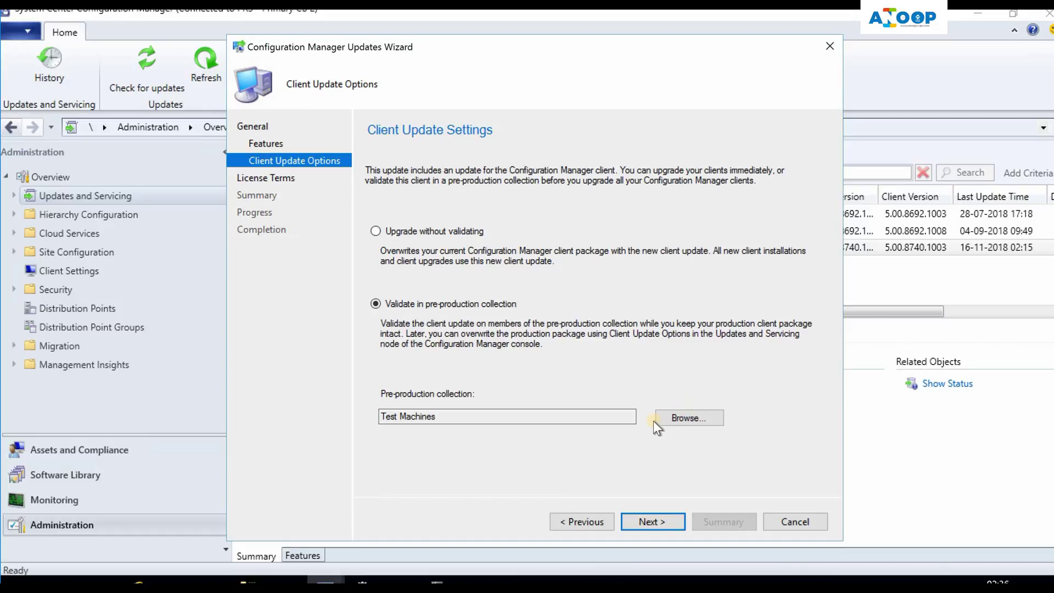
pyautogui.click(655, 524)
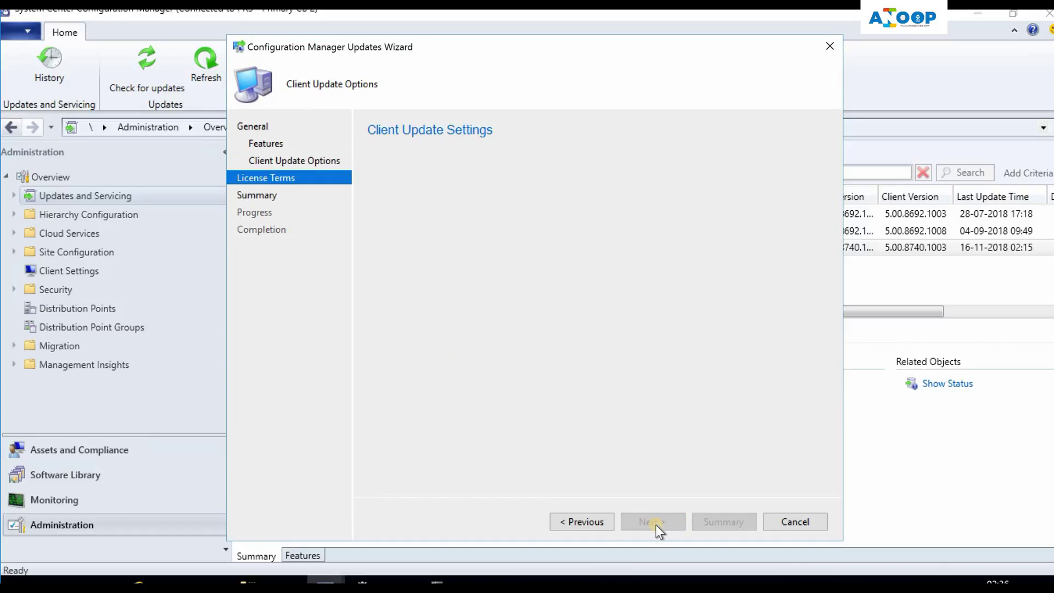
# Accept the license terms, then complete and close the Configuration Manager 1810 update wizard.
pyautogui.press('space')
pyautogui.click(642, 519)
pyautogui.click(654, 520)
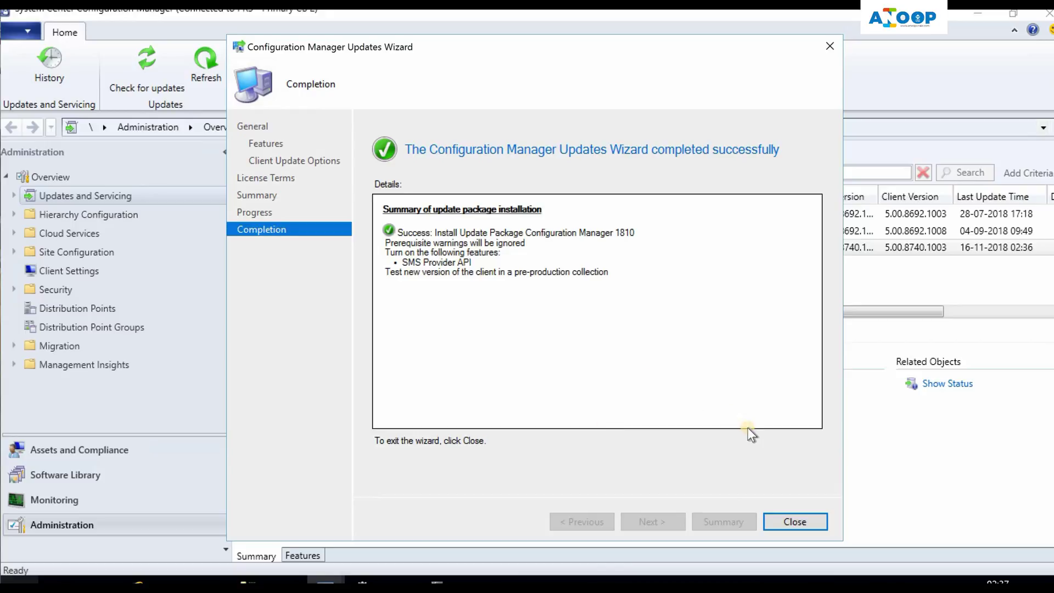
pyautogui.click(793, 521)
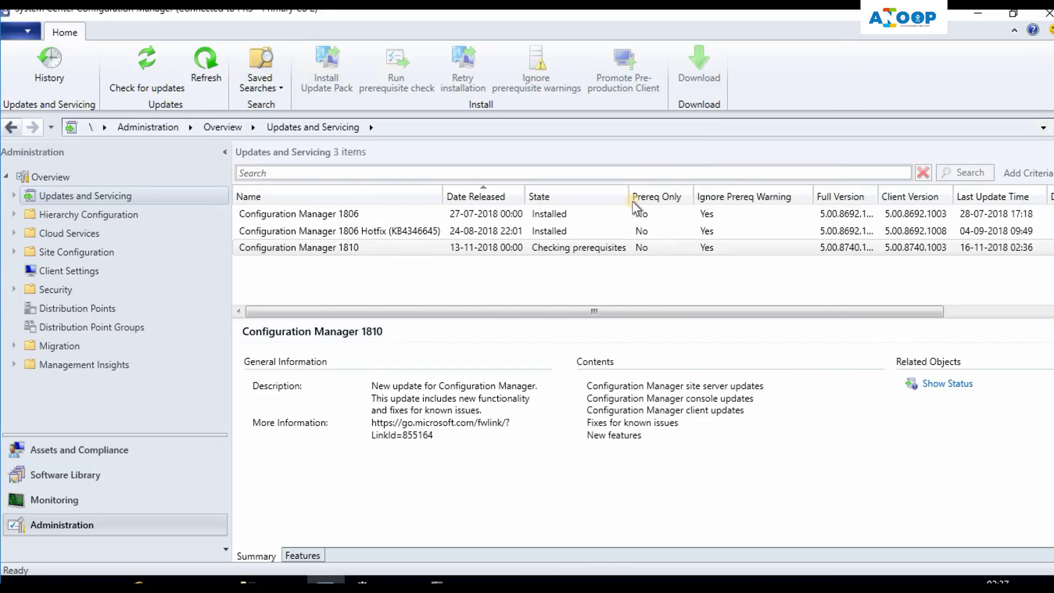
# Widen the State column in Updates and Servicing and open the installation status of Configuration Manager 1810 for site PR3.
pyautogui.moveTo(628, 196); pyautogui.dragTo(654, 197)
pyautogui.click(611, 245)
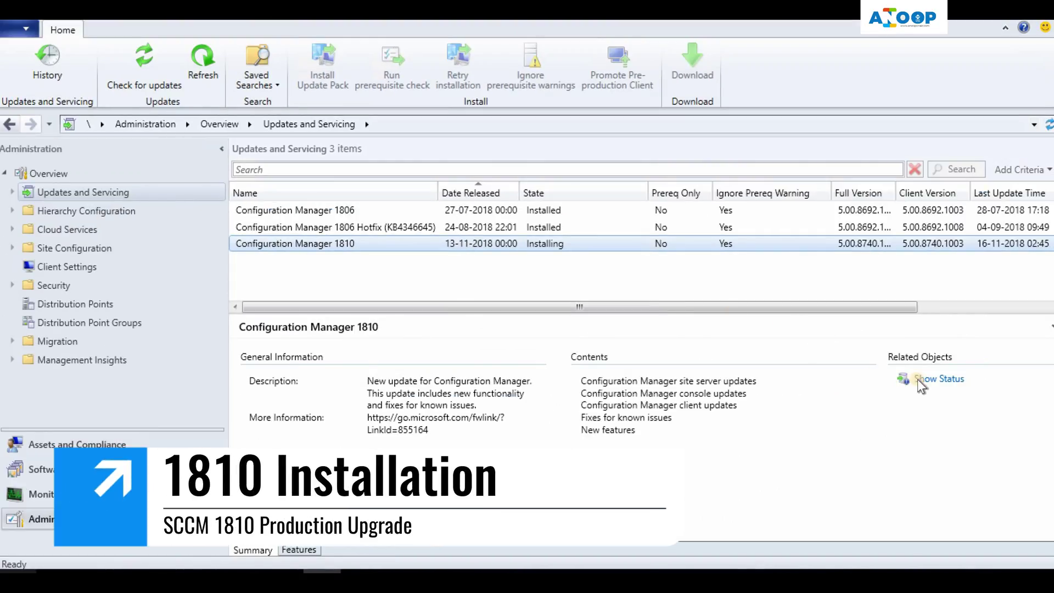
pyautogui.click(921, 380)
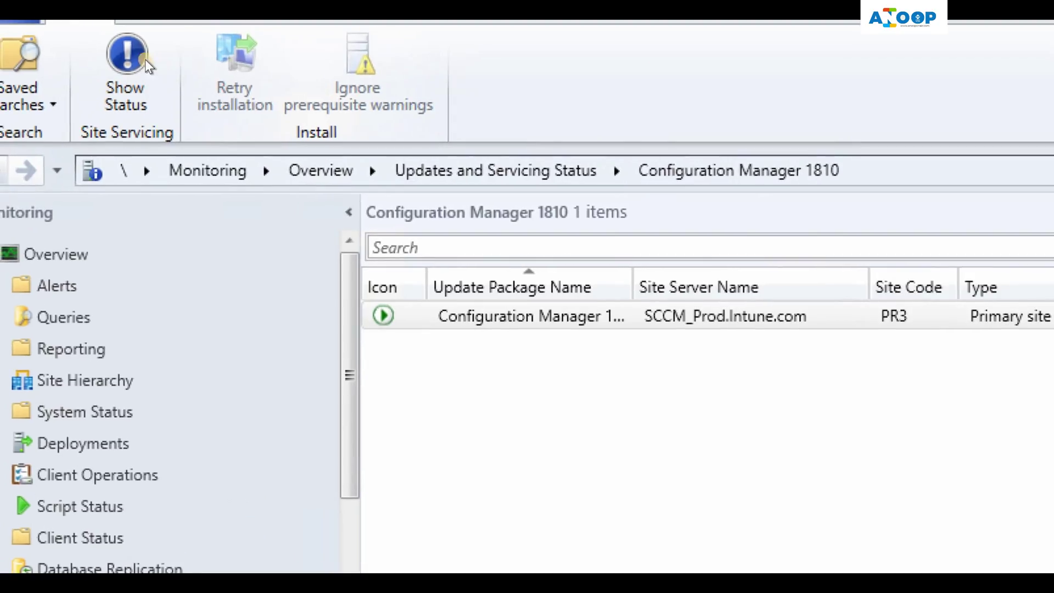
pyautogui.click(124, 81)
# Review the Replication, Prerequisite Check and Installation phases, including which log the Upgrade ConfigMgr database task refers to.
pyautogui.click(649, 187)
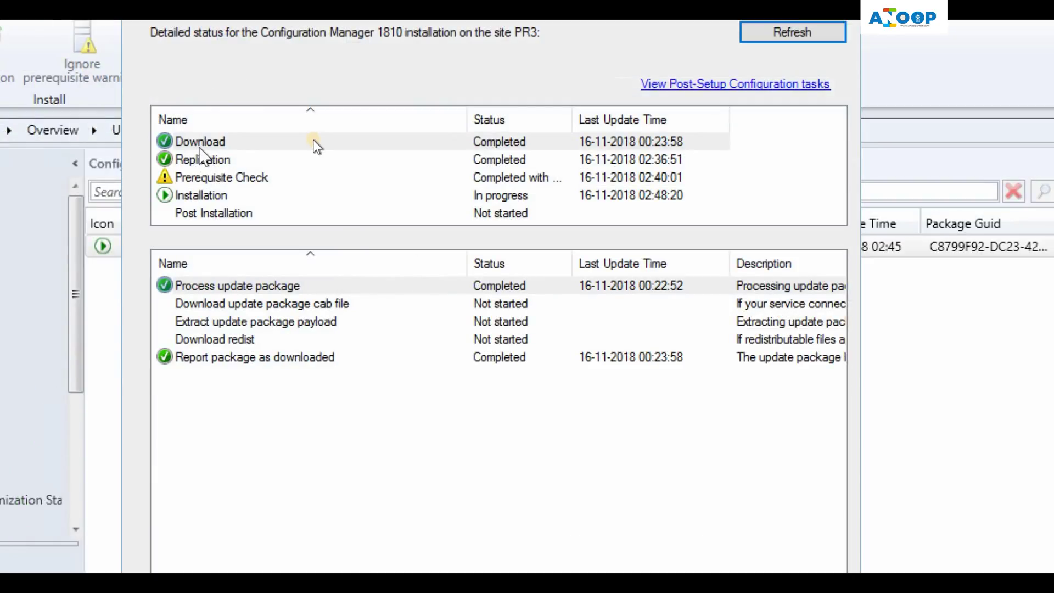
pyautogui.click(202, 163)
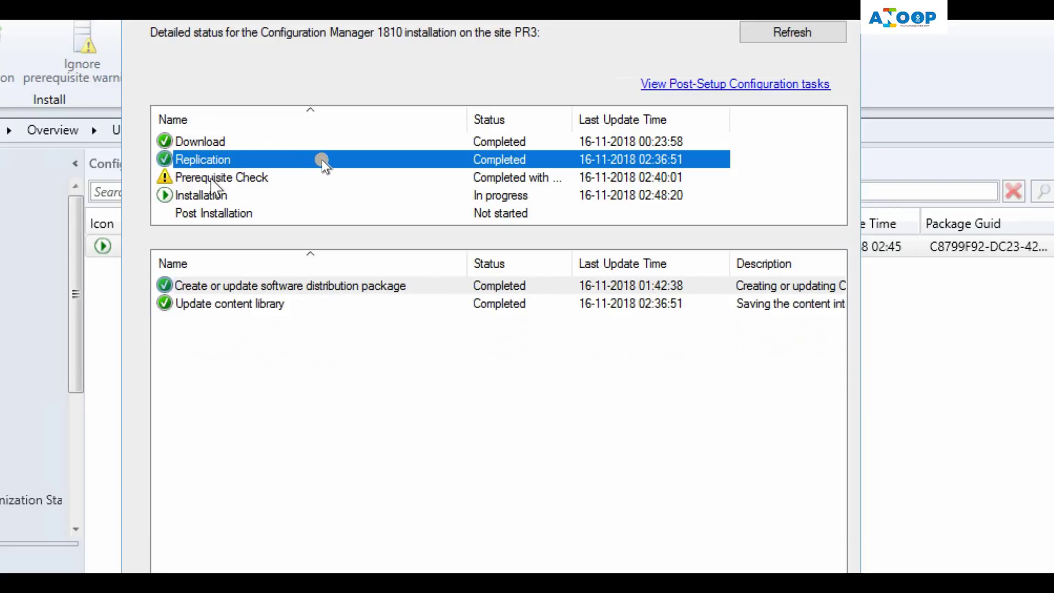
pyautogui.click(211, 179)
pyautogui.click(212, 194)
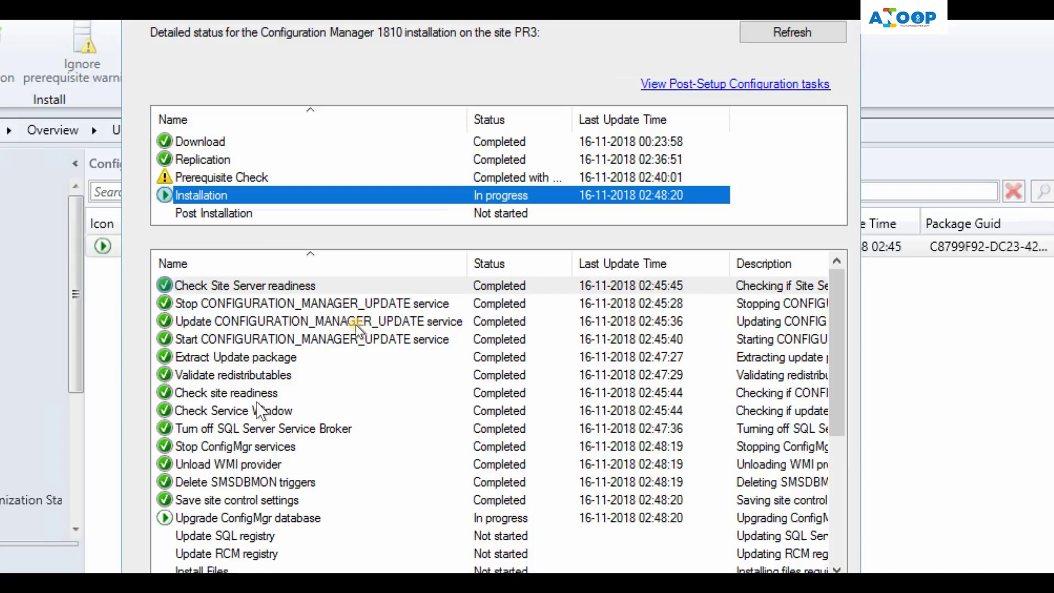
pyautogui.click(238, 362)
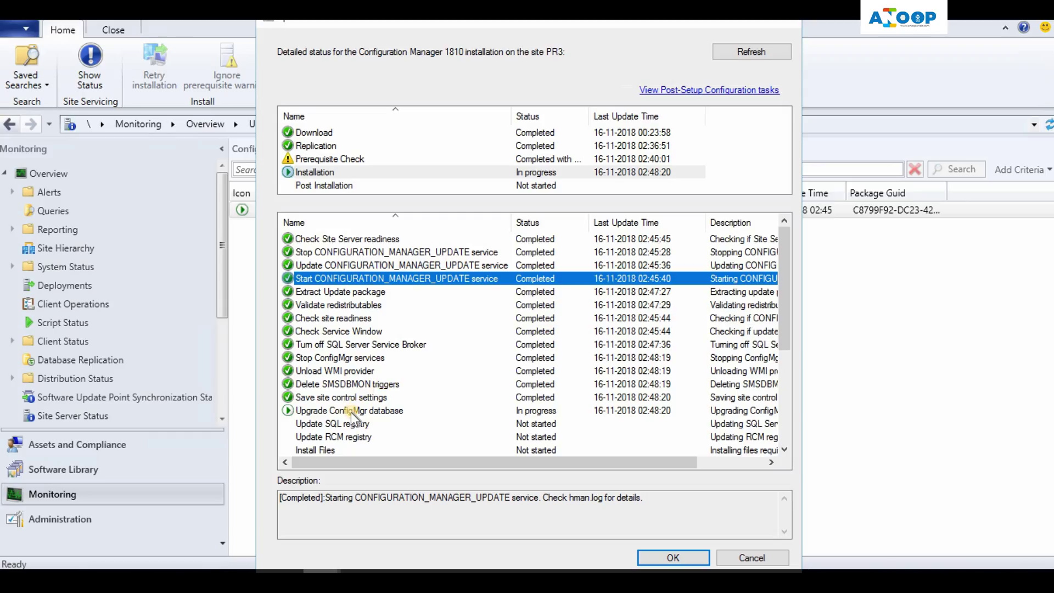
pyautogui.click(226, 518)
pyautogui.moveTo(444, 497); pyautogui.dragTo(582, 494)
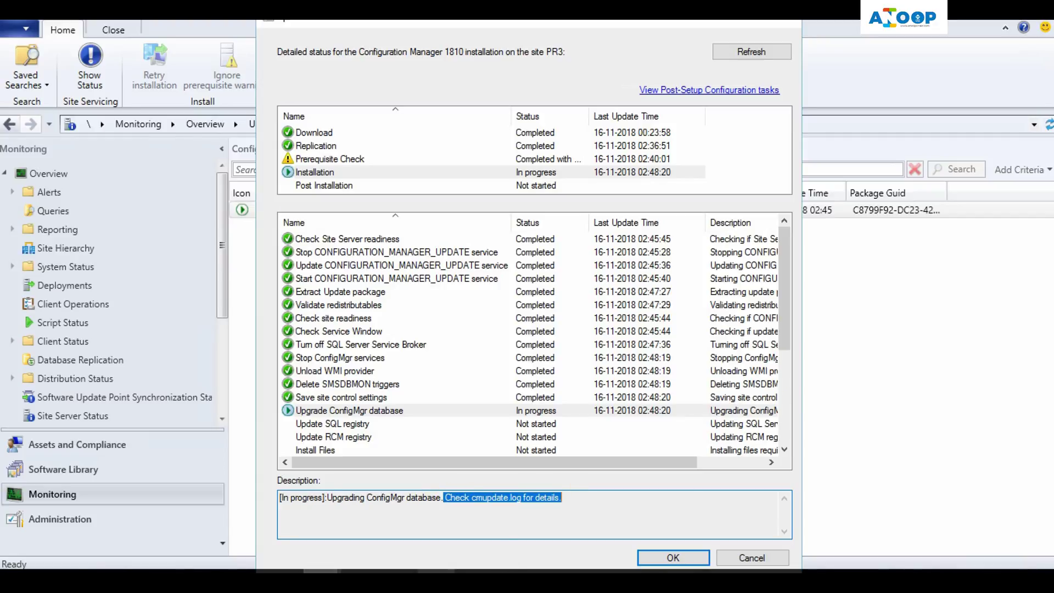
# Switch to CMUpdate.log in the Configuration Manager Trace Log Tool to follow the update's progress.
pyautogui.hotkey('alt', 'Tab')
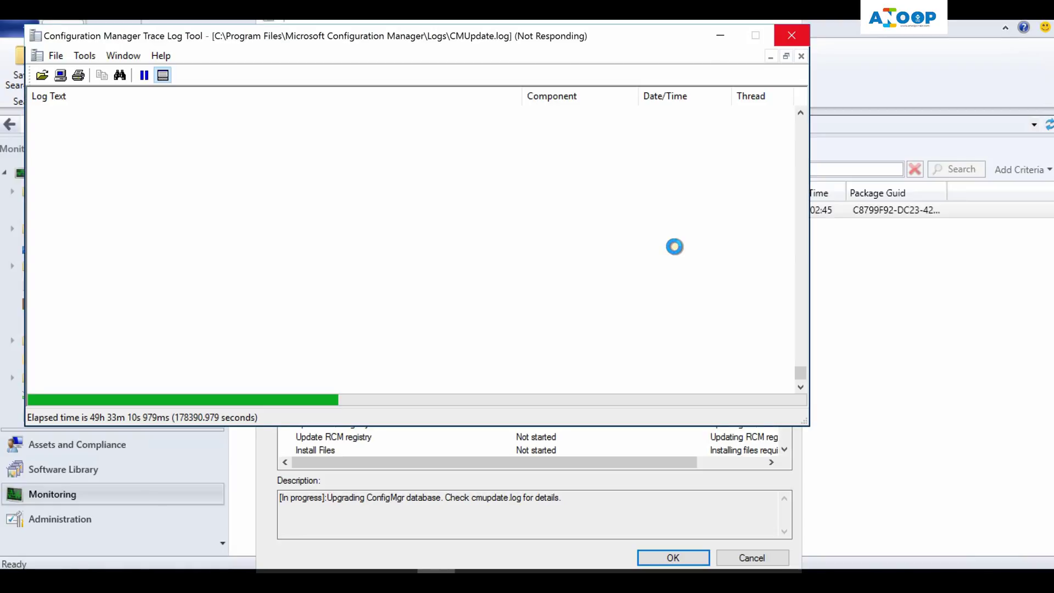
pyautogui.click(724, 255)
pyautogui.click(200, 259)
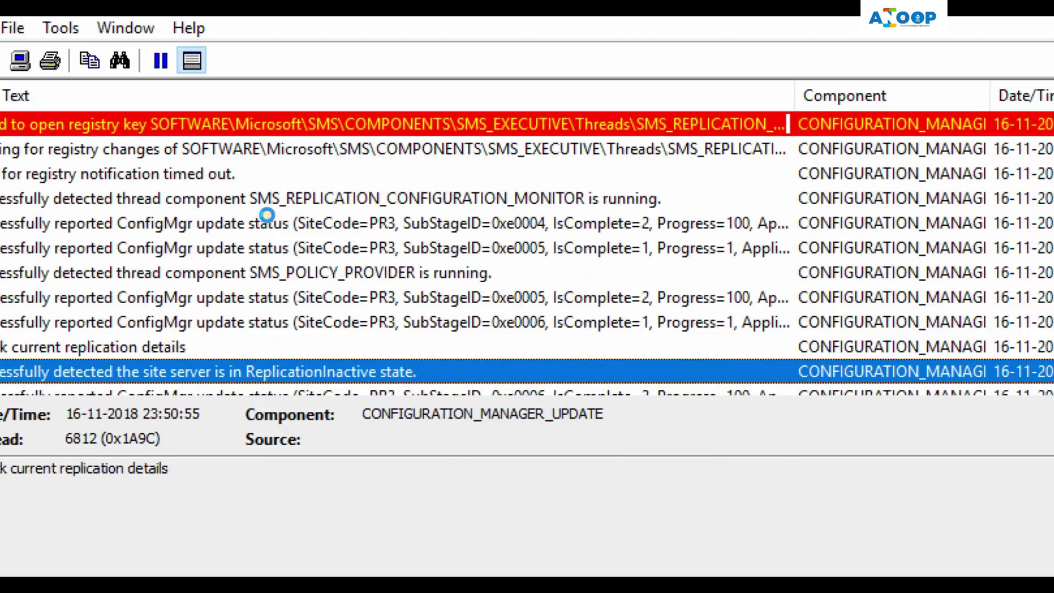
# Examine the CMUpdate.log entries on update status, the post-installation monitor thread and pending update packages.
pyautogui.press('Up')
pyautogui.press('Up')
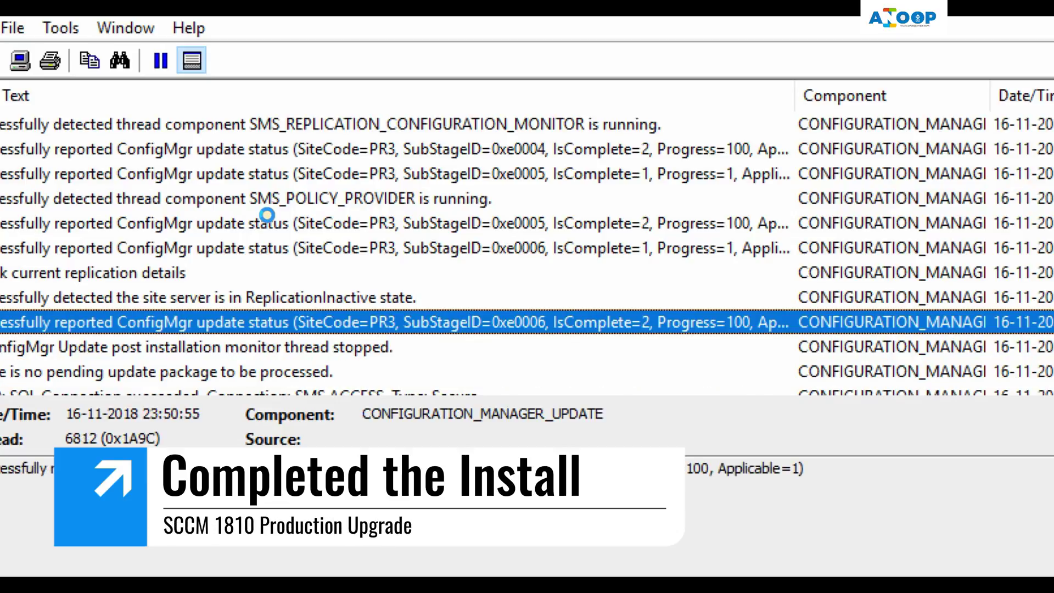
pyautogui.press('Down')
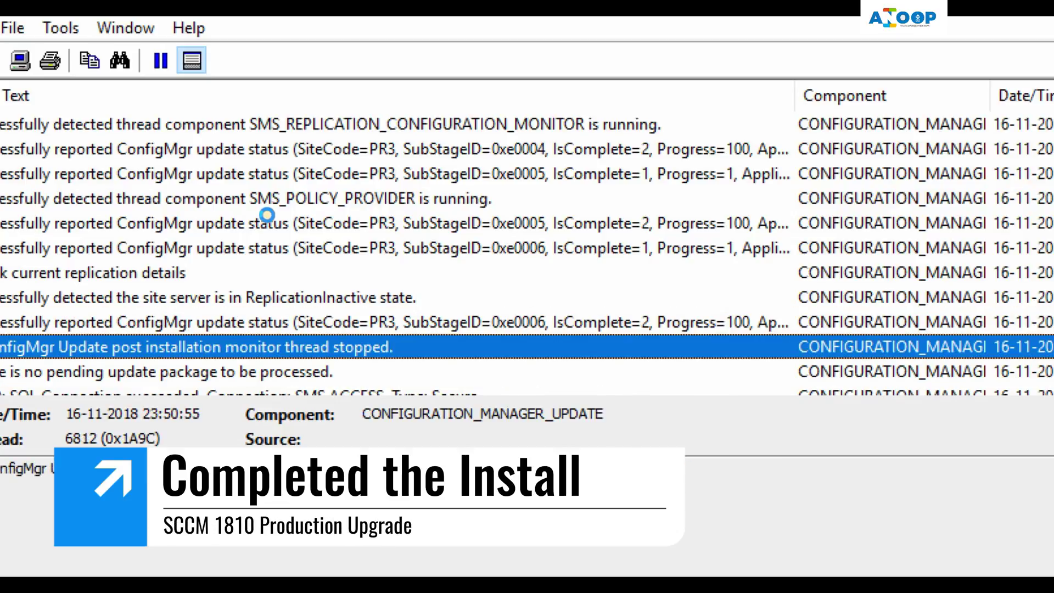
pyautogui.press('Down')
pyautogui.press('Up')
pyautogui.press('Up')
pyautogui.press('Up')
pyautogui.press('Down')
pyautogui.press('Down')
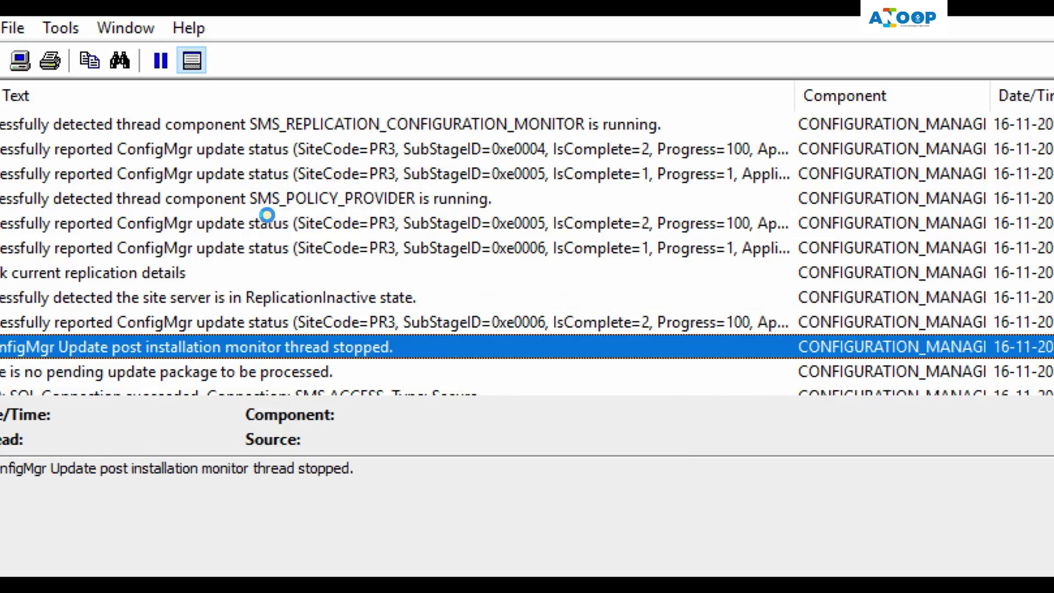
pyautogui.press('Down')
pyautogui.press('Down')
pyautogui.press('Down')
pyautogui.press('Down')
pyautogui.press('Down')
pyautogui.press('Down')
pyautogui.press('Down')
pyautogui.press('Down')
pyautogui.press('Down')
pyautogui.press('Down')
pyautogui.press('Down')
pyautogui.press('Down')
pyautogui.press('Down')
pyautogui.press('Down')
pyautogui.press('Down')
pyautogui.press('Down')
pyautogui.press('Down')
pyautogui.press('Down')
pyautogui.press('Down')
pyautogui.press('Down')
pyautogui.press('Down')
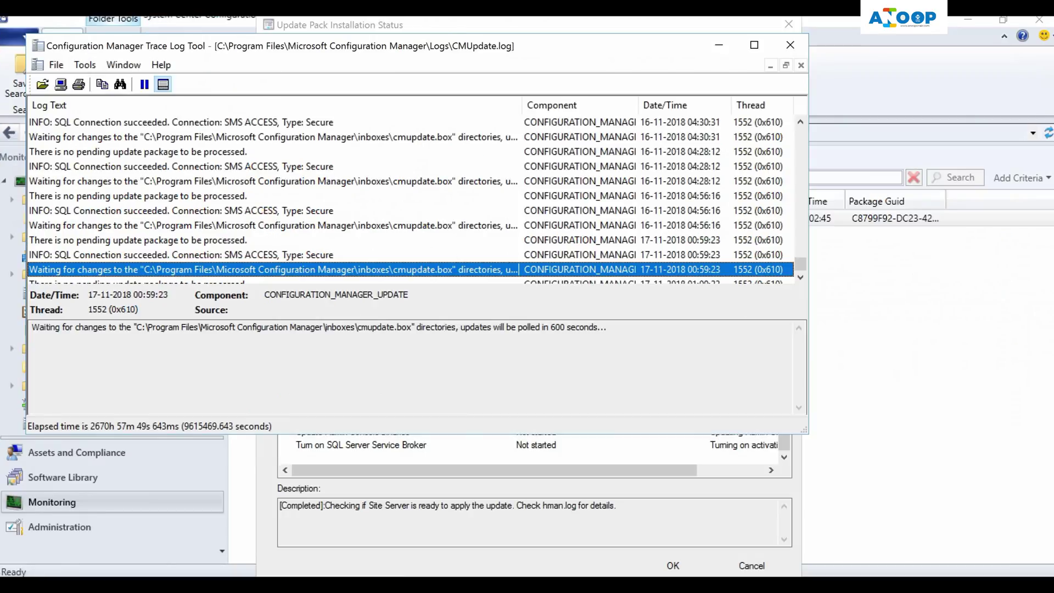
# Minimize the log, refresh the installation status, review the Post Installation tasks including Installing SMS_EXECUTIVE service, and close the status window.
pyautogui.click(719, 44)
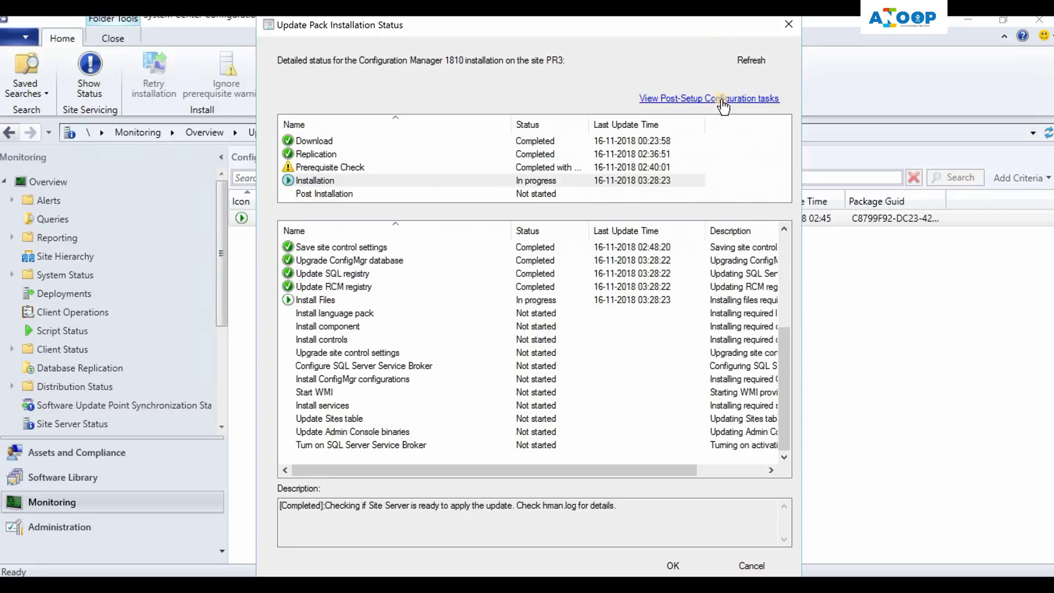
pyautogui.click(746, 61)
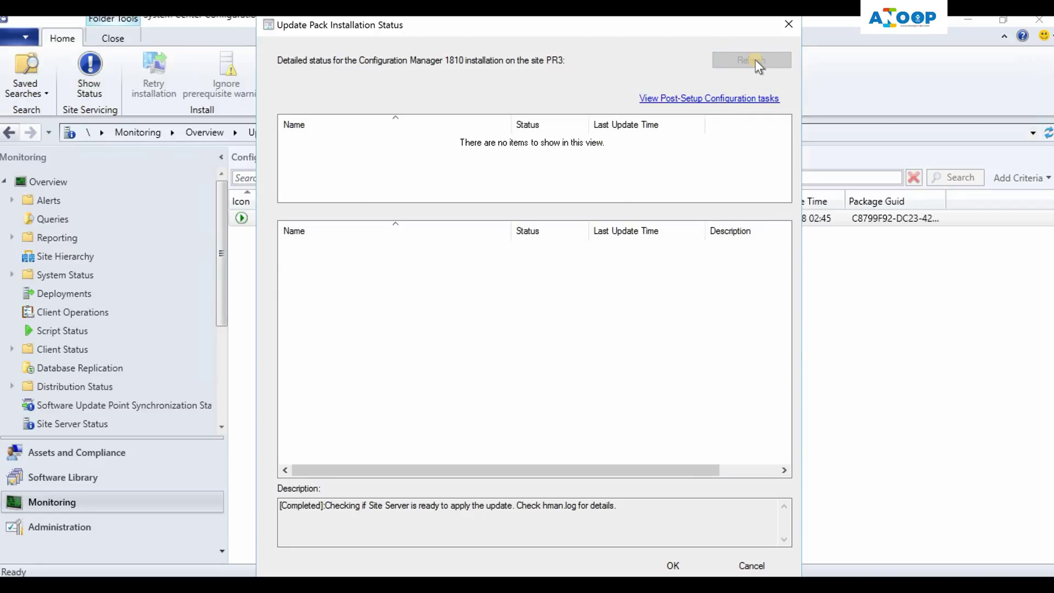
pyautogui.click(405, 446)
pyautogui.click(320, 195)
pyautogui.click(336, 248)
pyautogui.doubleClick(588, 230)
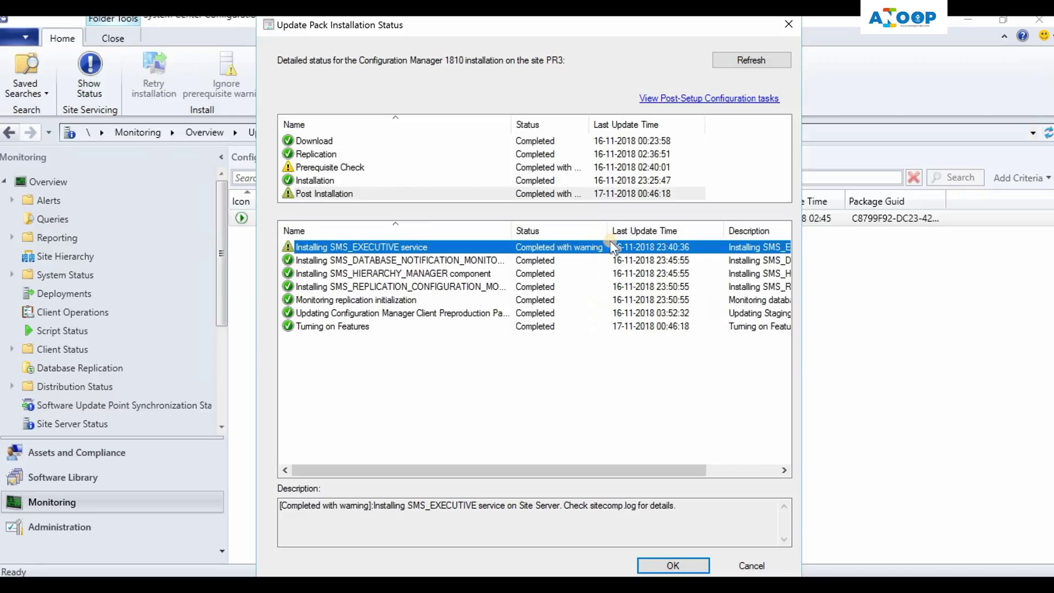
pyautogui.click(667, 565)
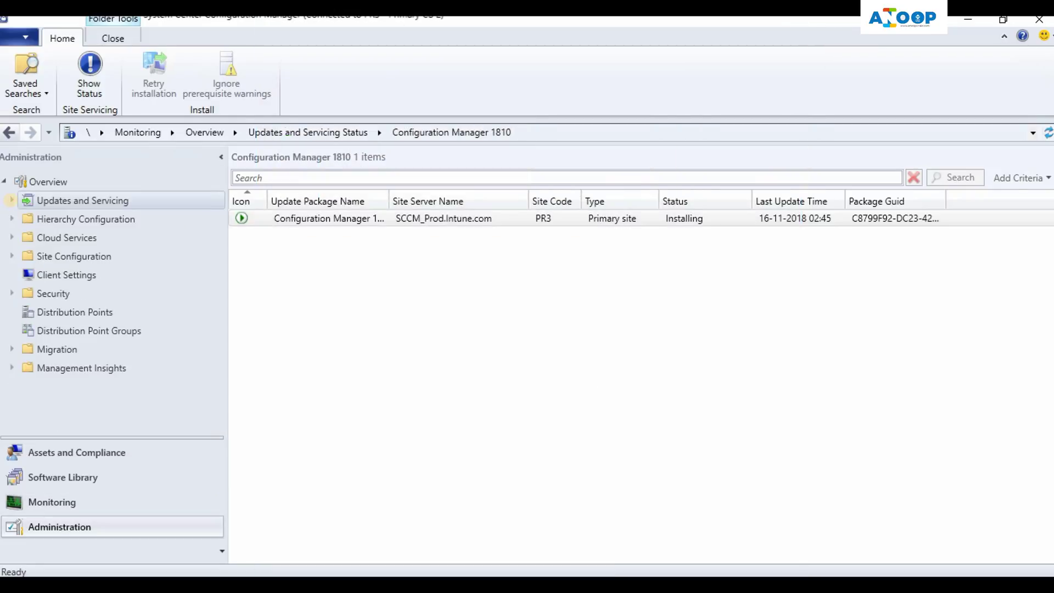
# Open Updates and Servicing in Administration and check the state and full version of Configuration Manager 1810.
pyautogui.click(18, 202)
pyautogui.click(310, 218)
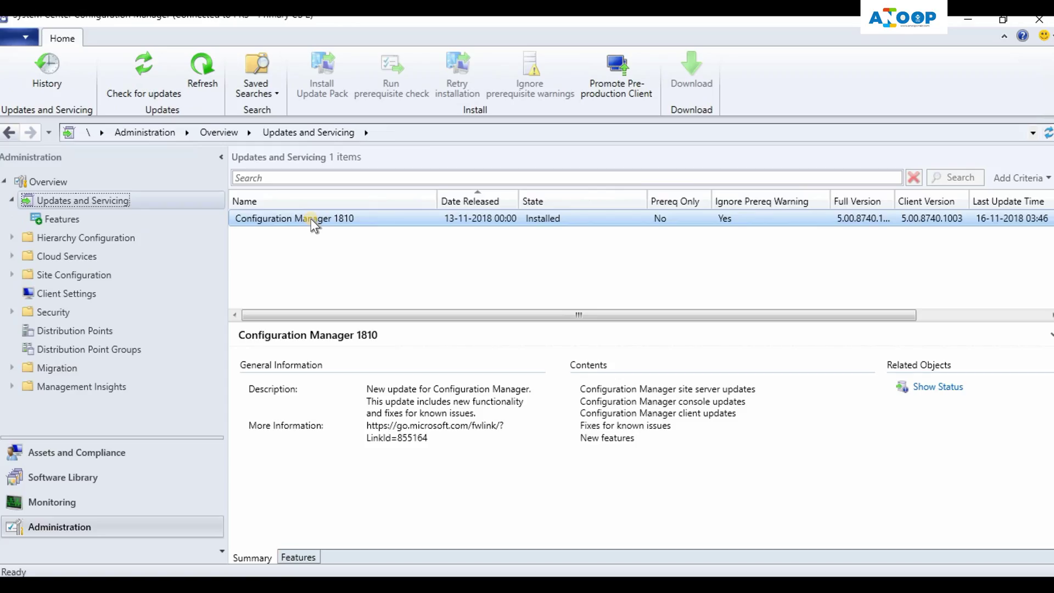
pyautogui.click(771, 219)
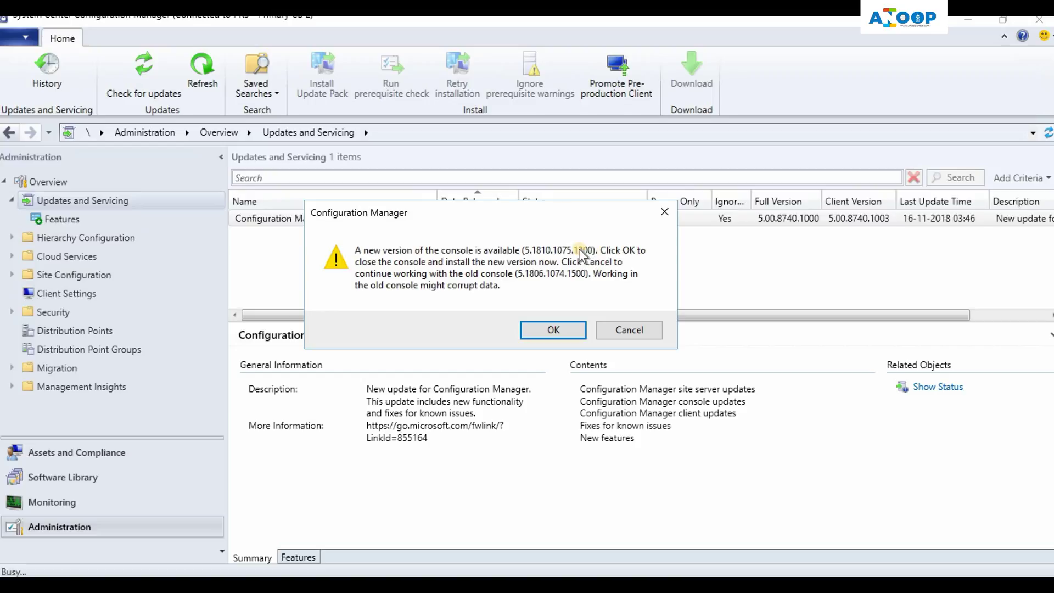
# Agree to install the new console version 5.1810.1075.1300 and relaunch the Configuration Manager Console once it is upgraded.
pyautogui.click(526, 326)
pyautogui.click(445, 407)
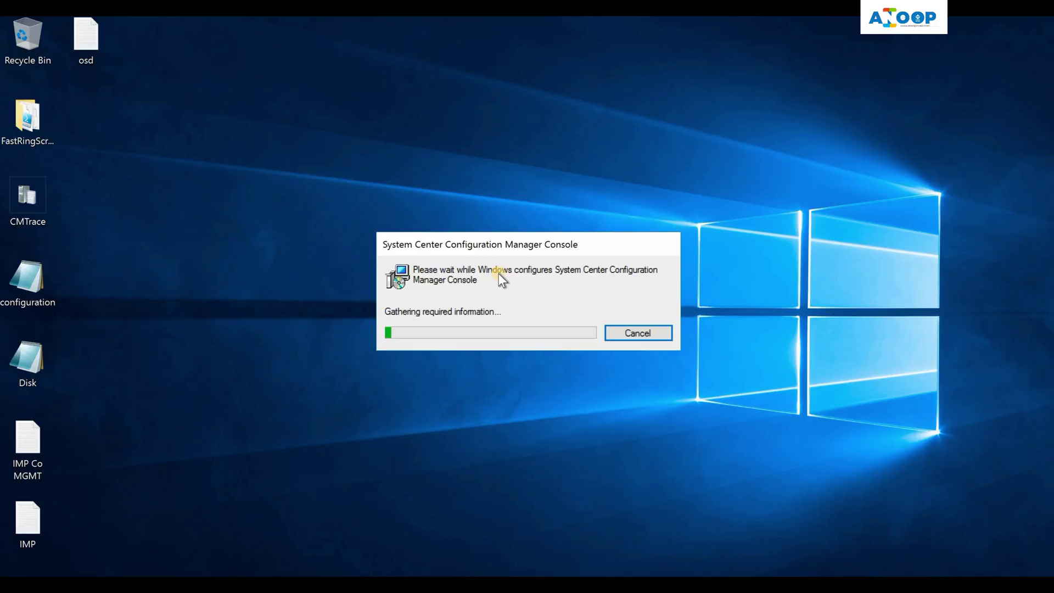
pyautogui.press('super')
pyautogui.press('Escape')
pyautogui.press('super')
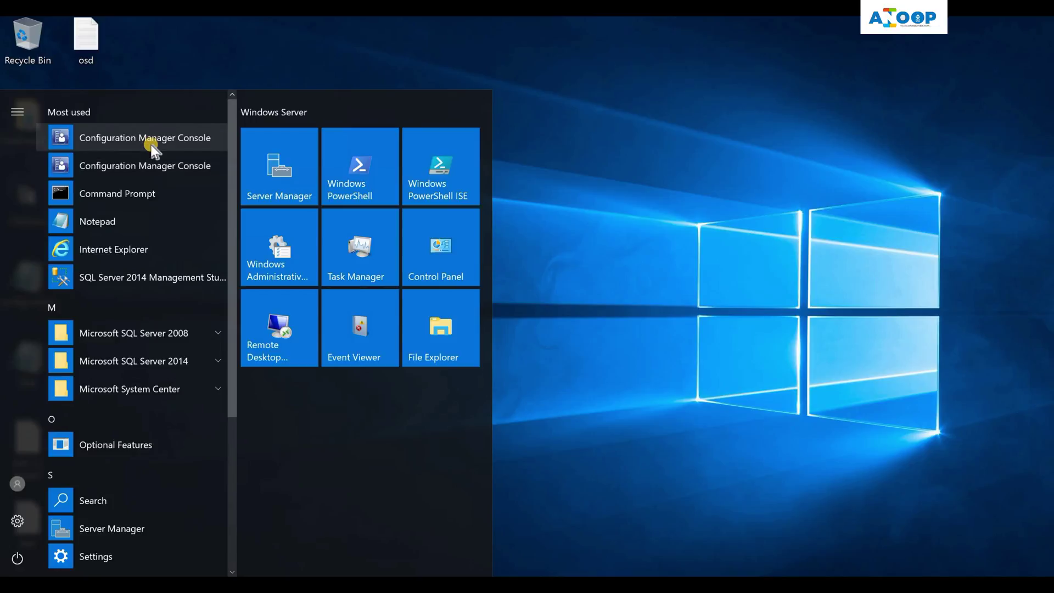
pyautogui.click(151, 144)
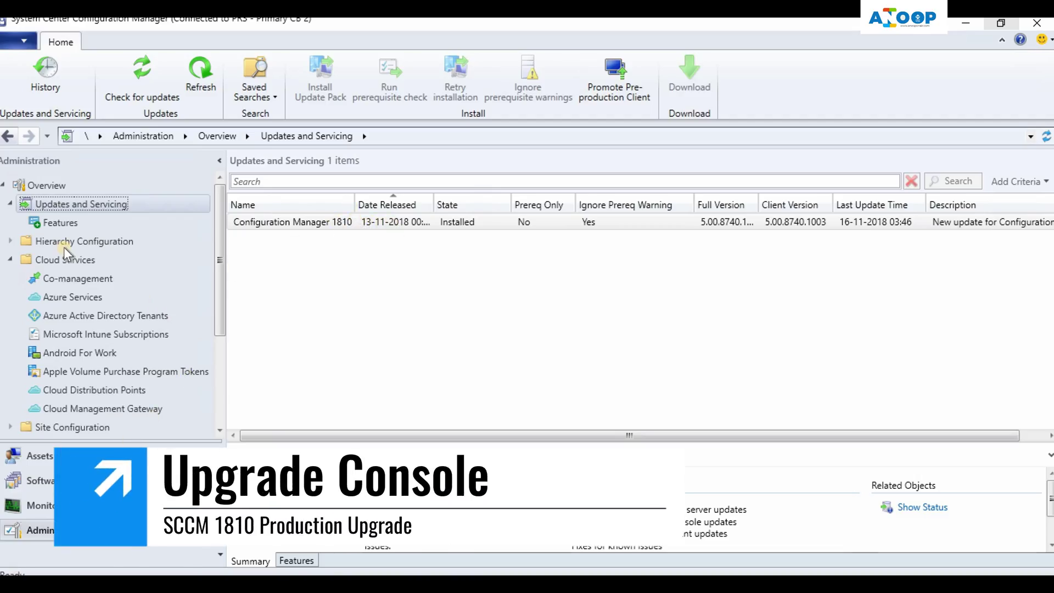
# Look through the Features list, then open Management Insights and inspect the MacOS and Unix group under All Insights.
pyautogui.click(58, 223)
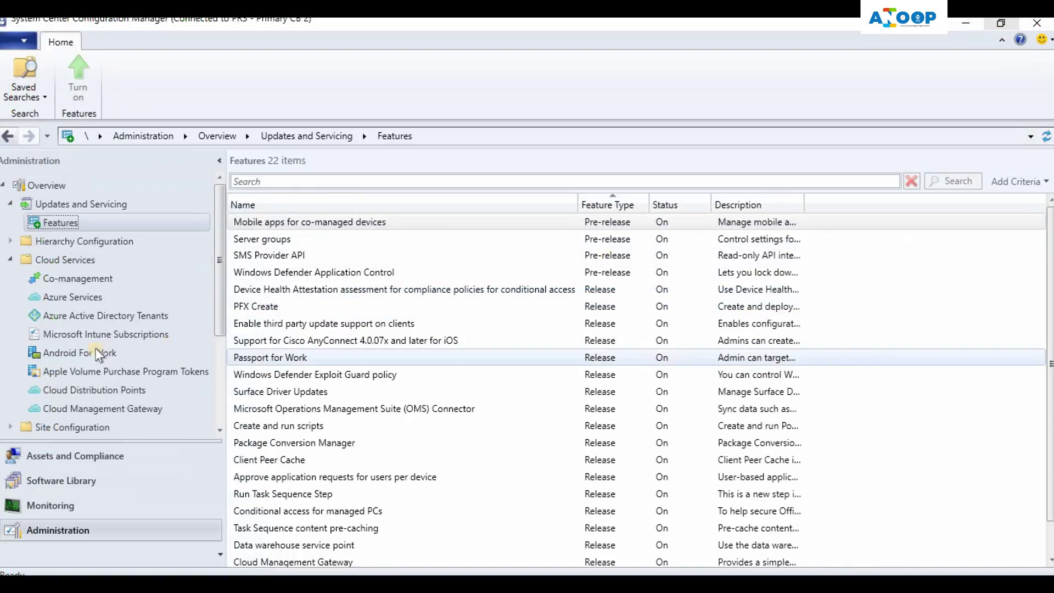
pyautogui.scroll(-3, 216, 365)
pyautogui.click(74, 389)
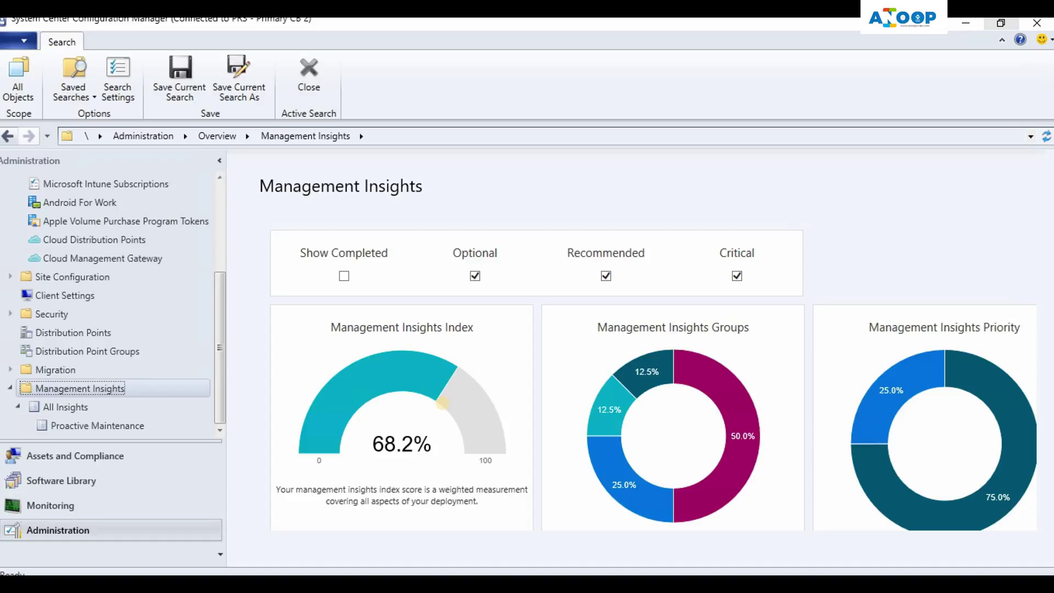
pyautogui.press('Down')
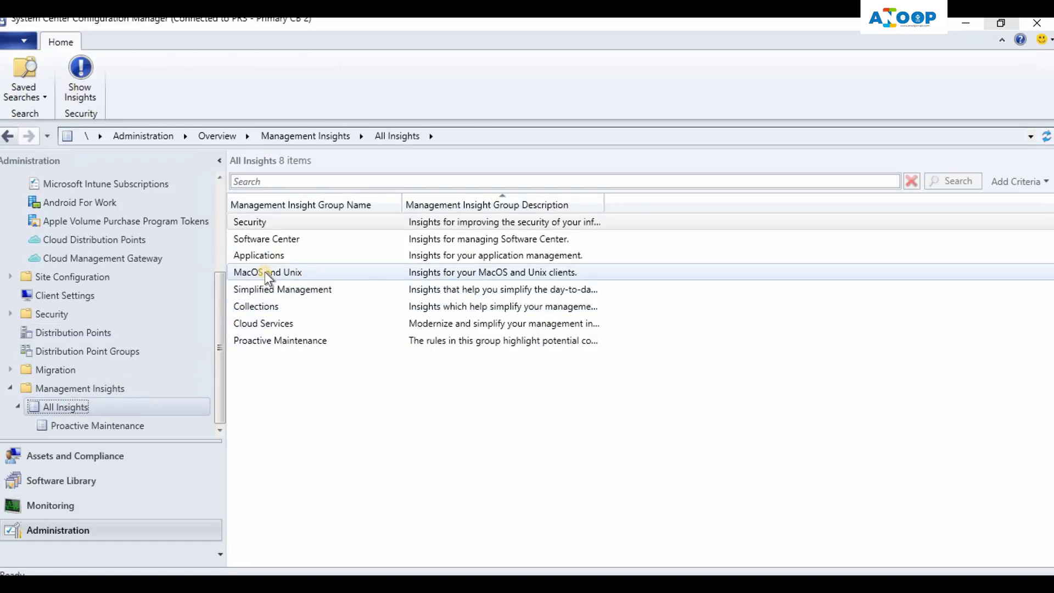
pyautogui.click(265, 272)
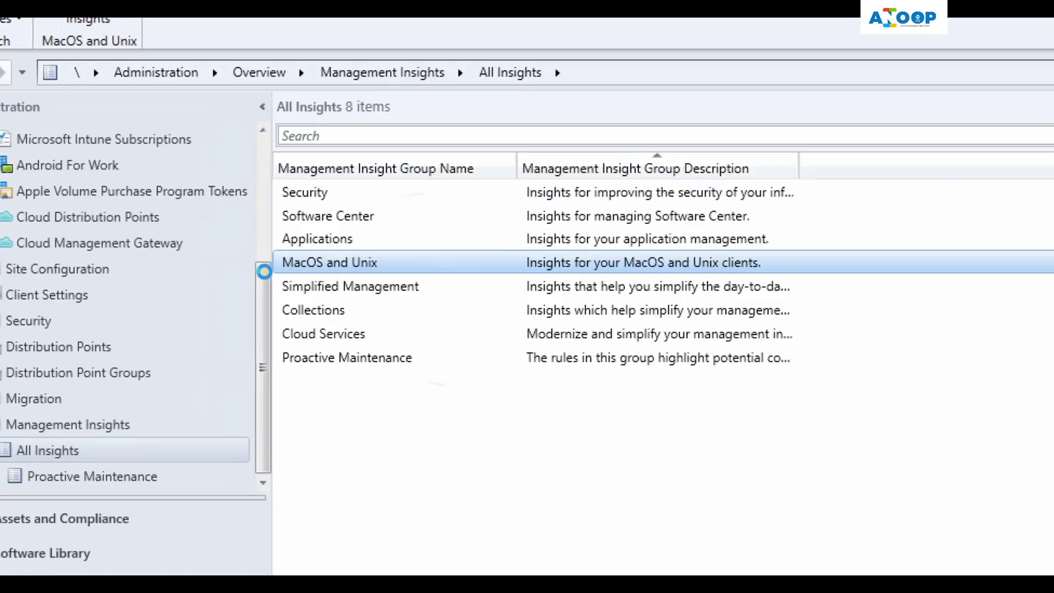
pyautogui.doubleClick(414, 268)
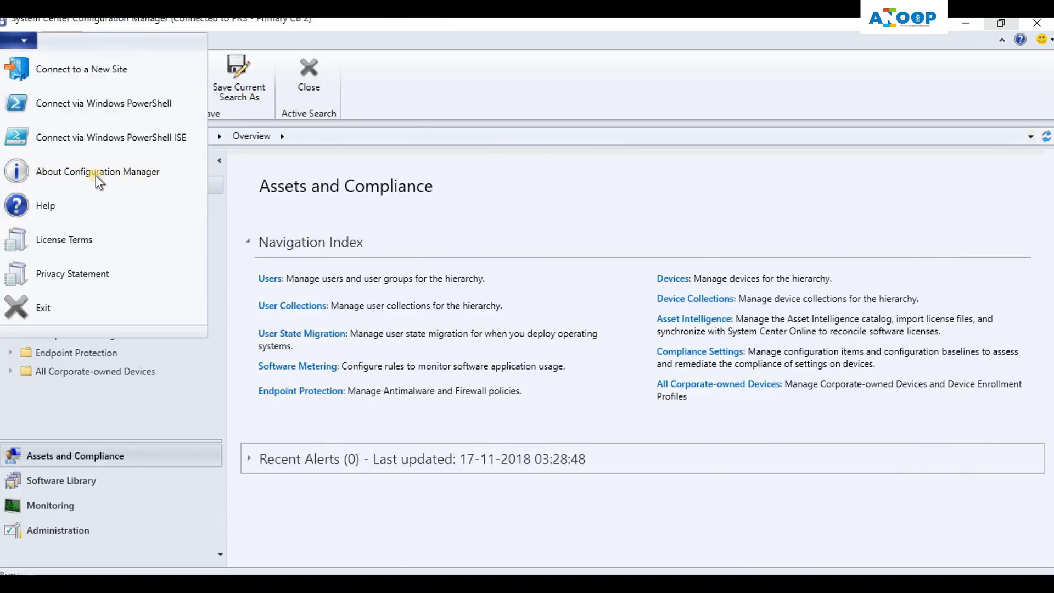
# Check the version details in About Configuration Manager, then return to Updates and Servicing in Administration.
pyautogui.click(95, 175)
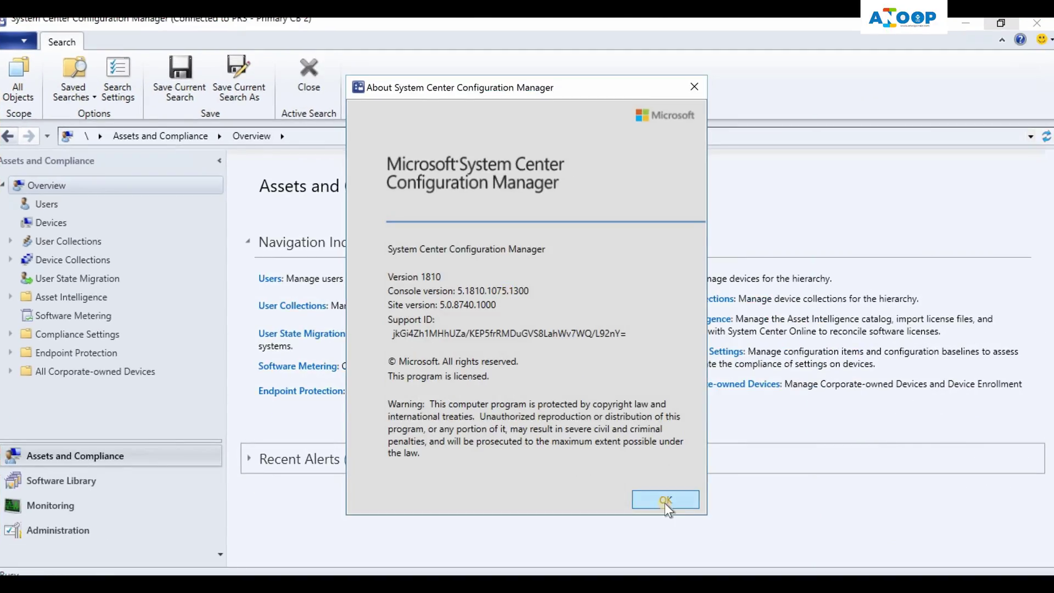
pyautogui.click(666, 501)
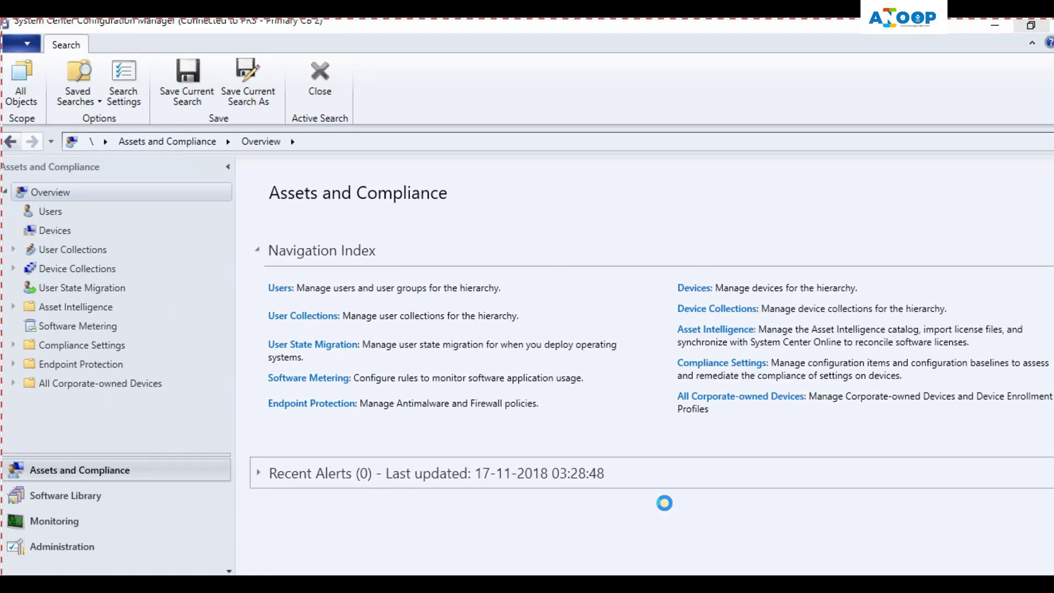
pyautogui.click(91, 546)
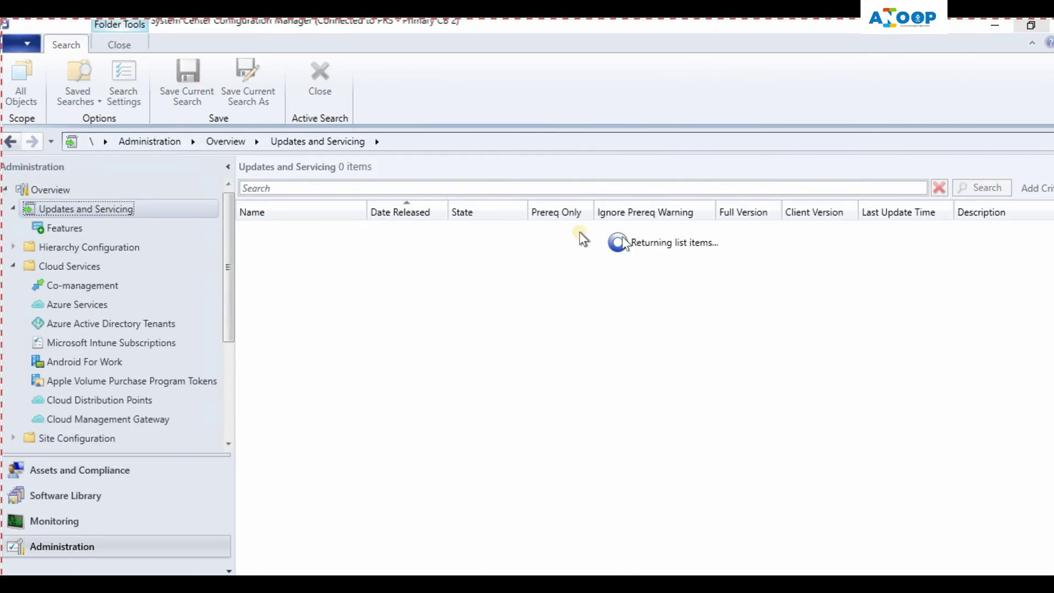